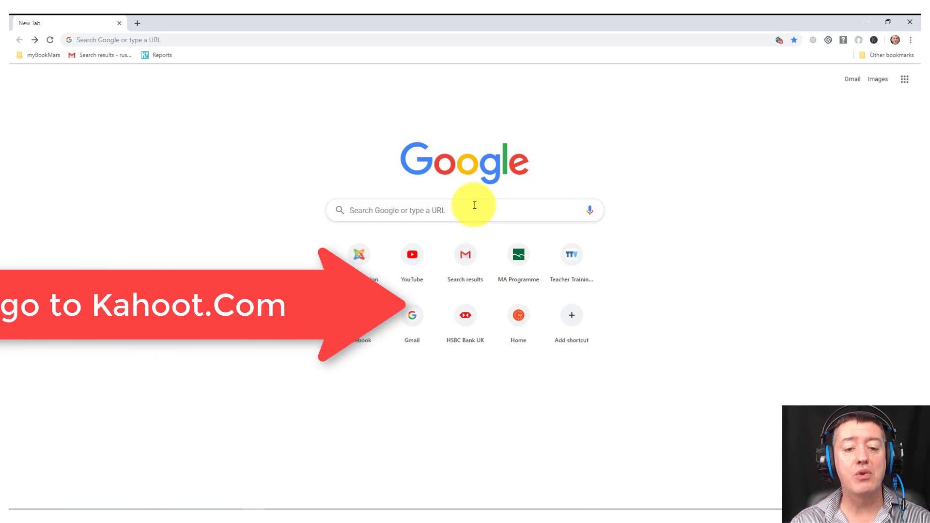
Step: Go to the kahoot.com website
click(477, 208)
text(Kha)
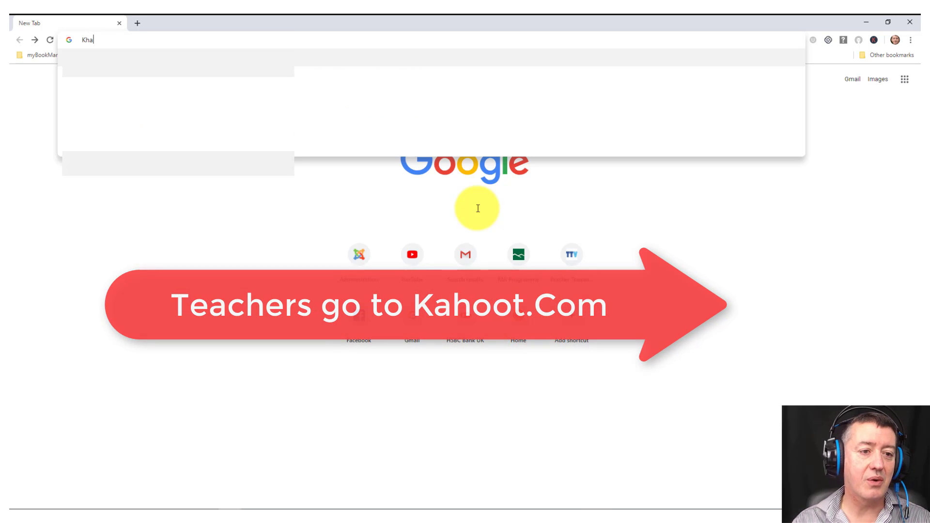
key(BackSpace)
text(ahoot)
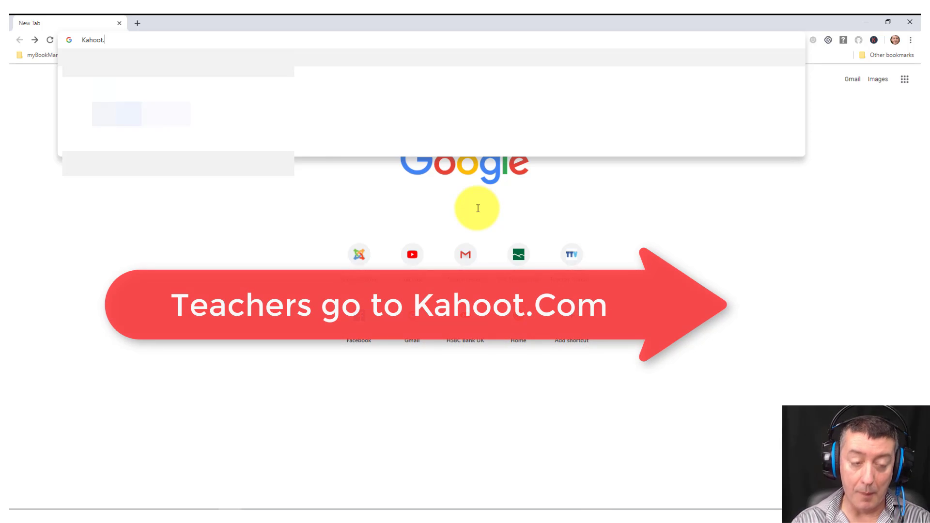
text(.com)
key(Return)
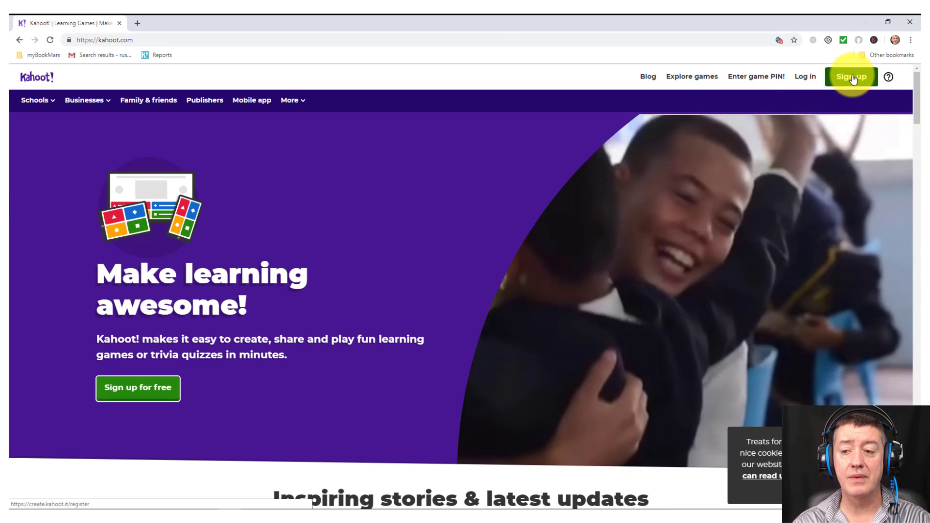
Step: Start signing up for a teacher account using the email registration option
click(853, 79)
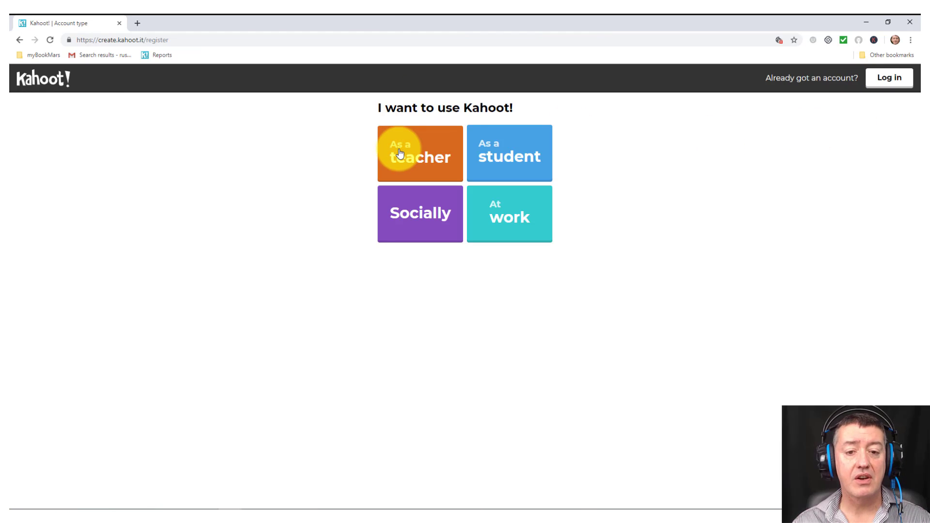
click(402, 155)
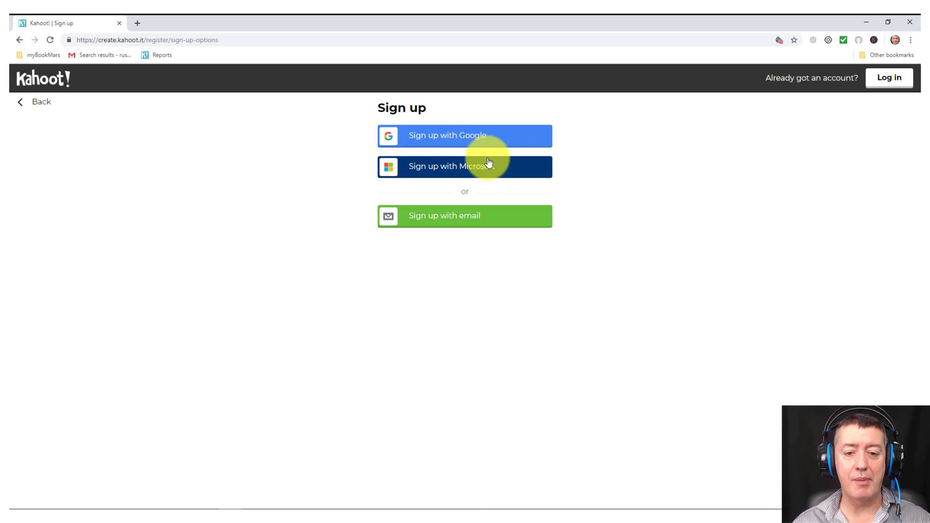
click(460, 216)
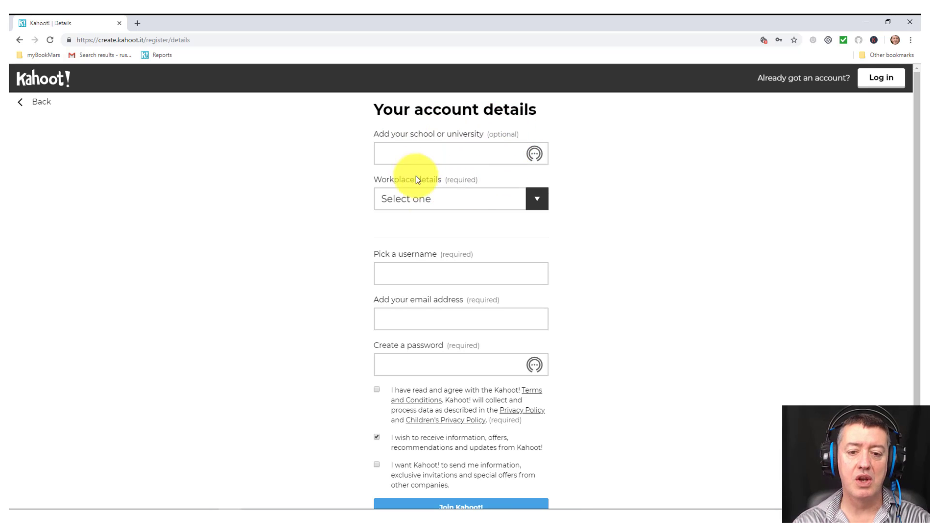
Step: Fill in the account details with Higher education as the workplace and a chosen username, and accept the terms and conditions
click(533, 201)
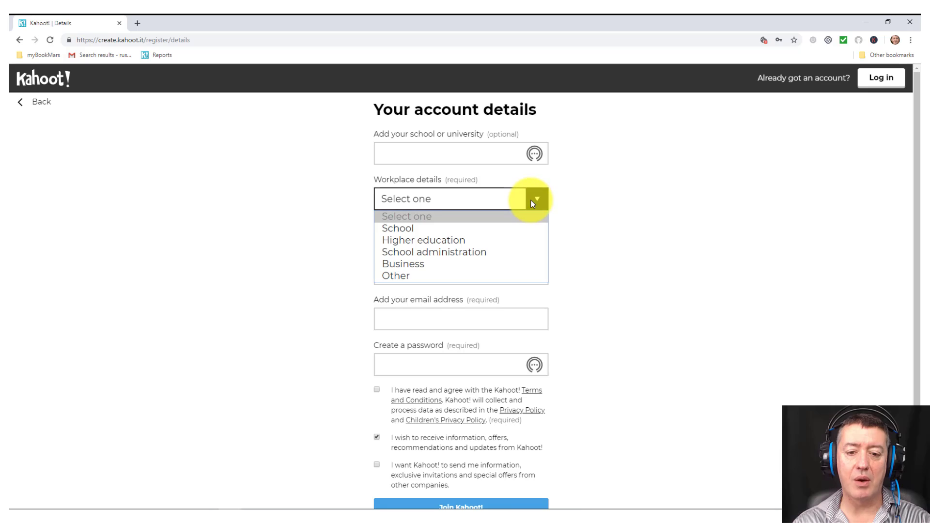
click(422, 238)
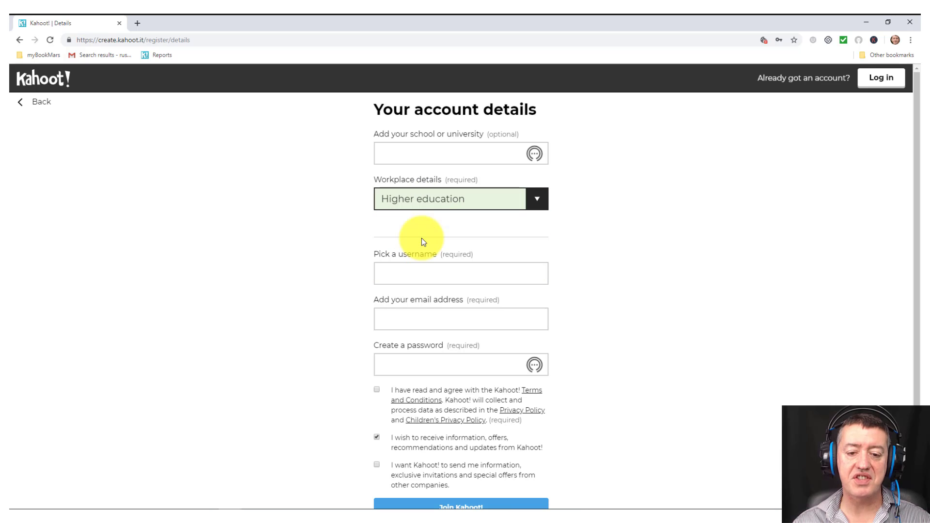
click(431, 273)
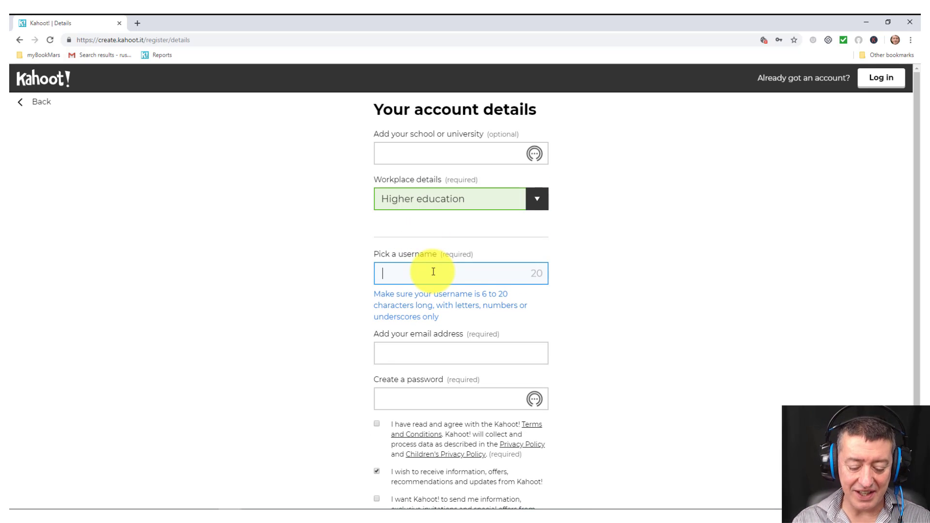
text(russell)
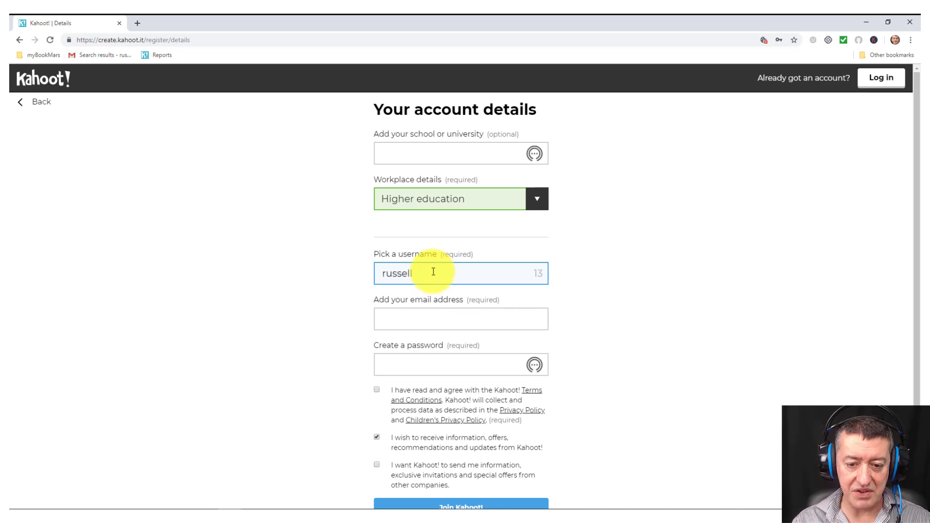
text(teacher)
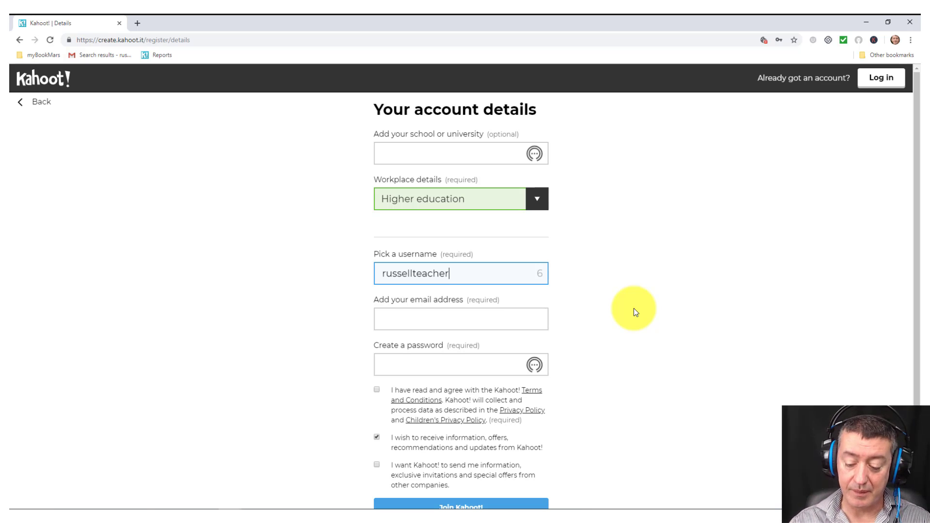
click(378, 390)
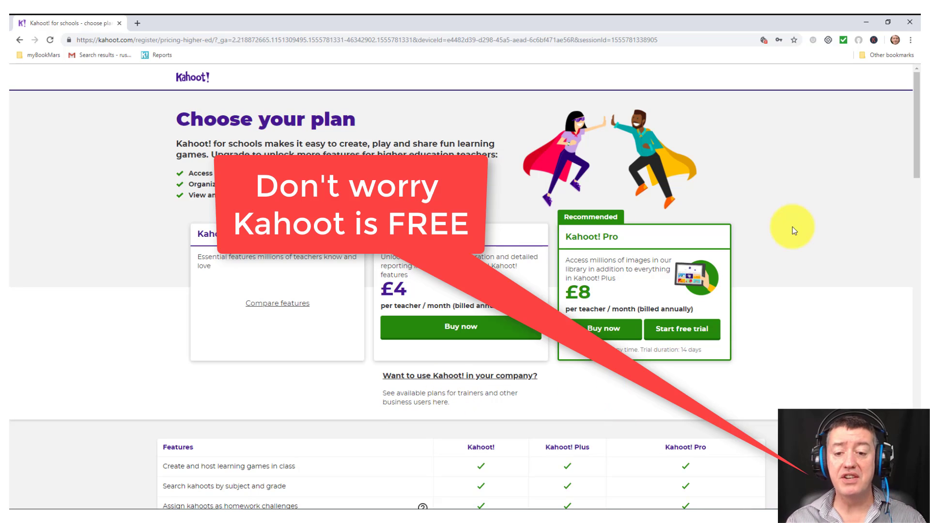
Step: Decline the paid plans and continue with the free Kahoot! plan
drag(914, 140, 916, 253)
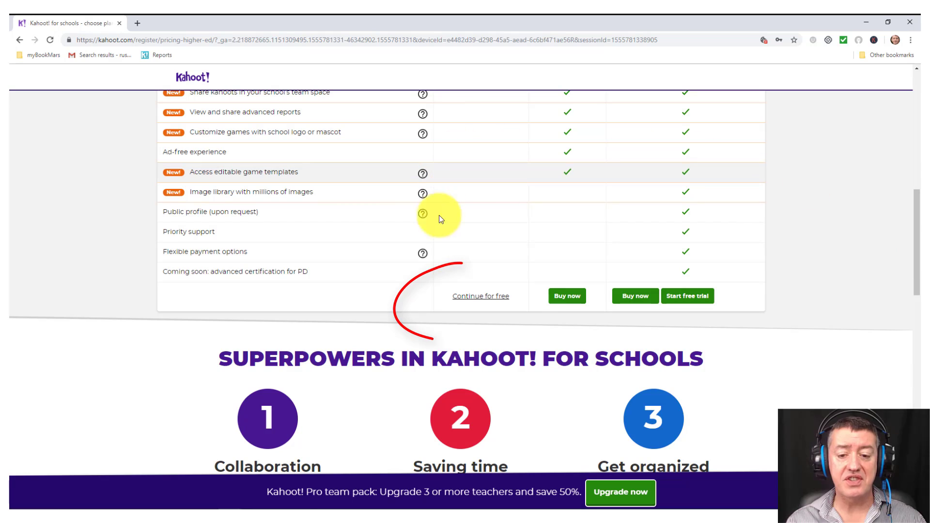
click(488, 303)
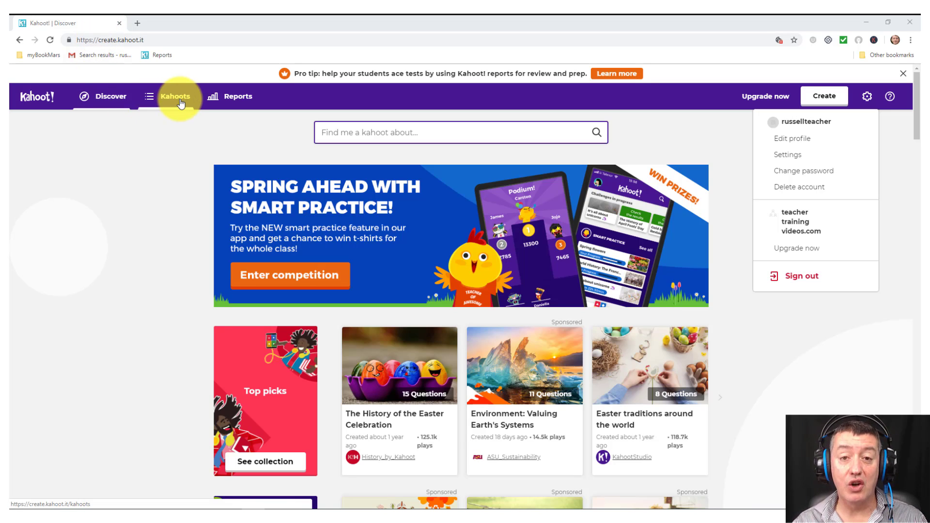
Step: Create a new Quiz kahoot titled "Test Kahoot 3 questions"
click(825, 100)
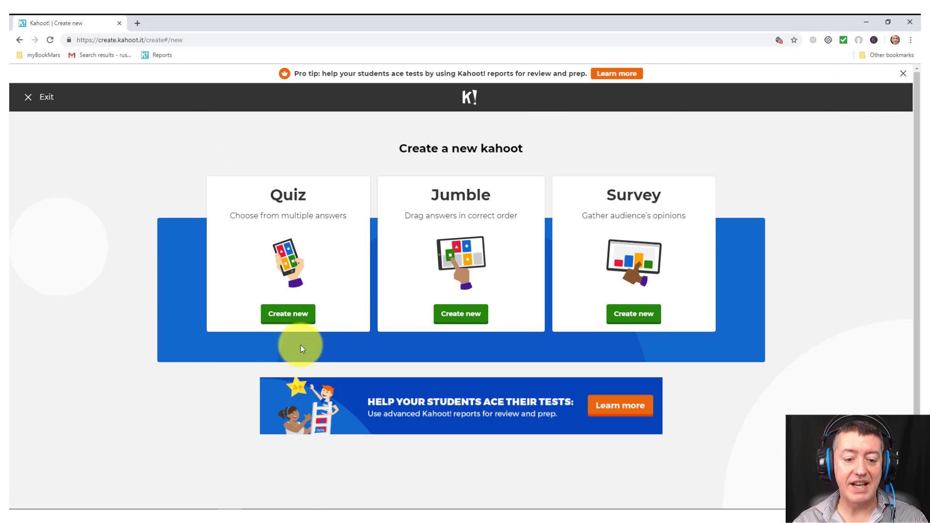
click(290, 312)
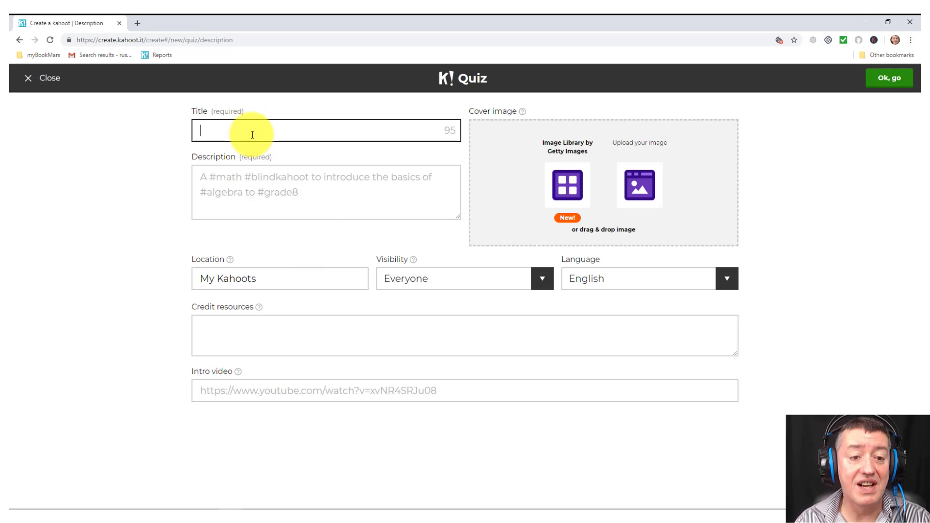
text(Test K)
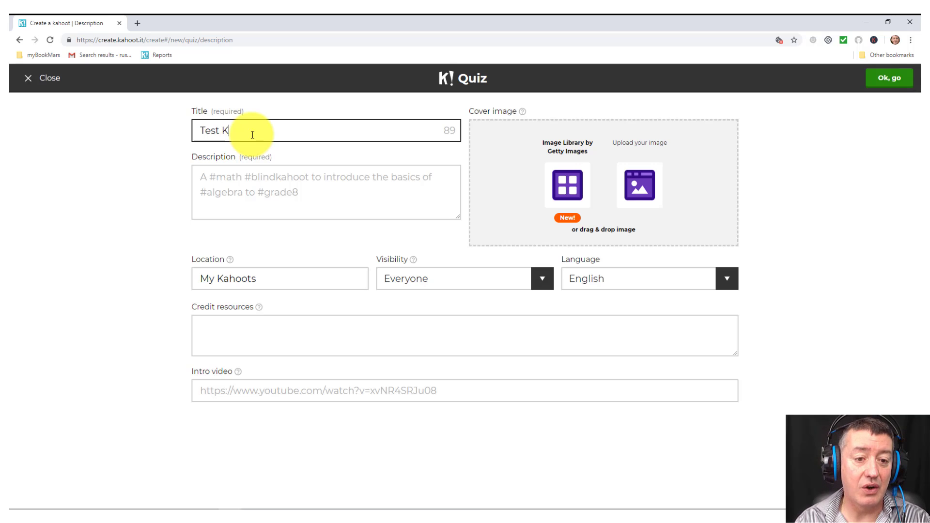
text(ahoo)
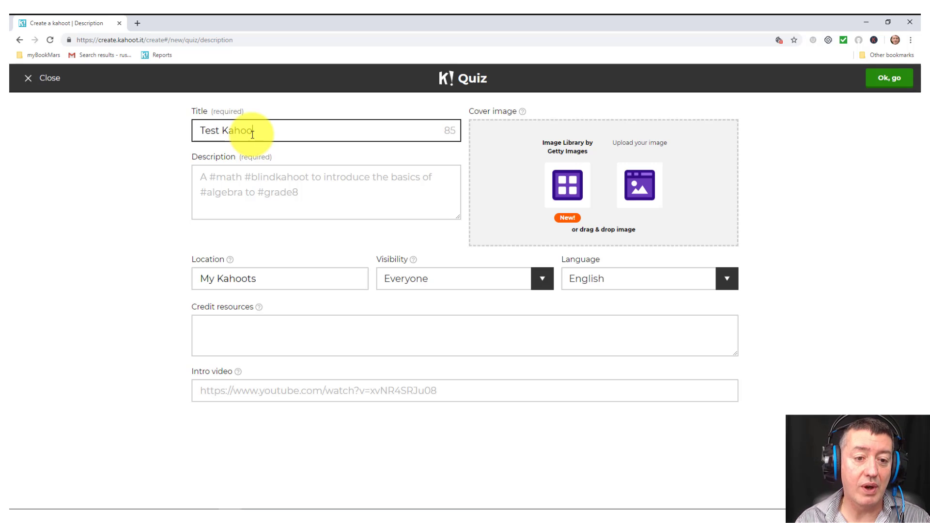
text(t 3 q)
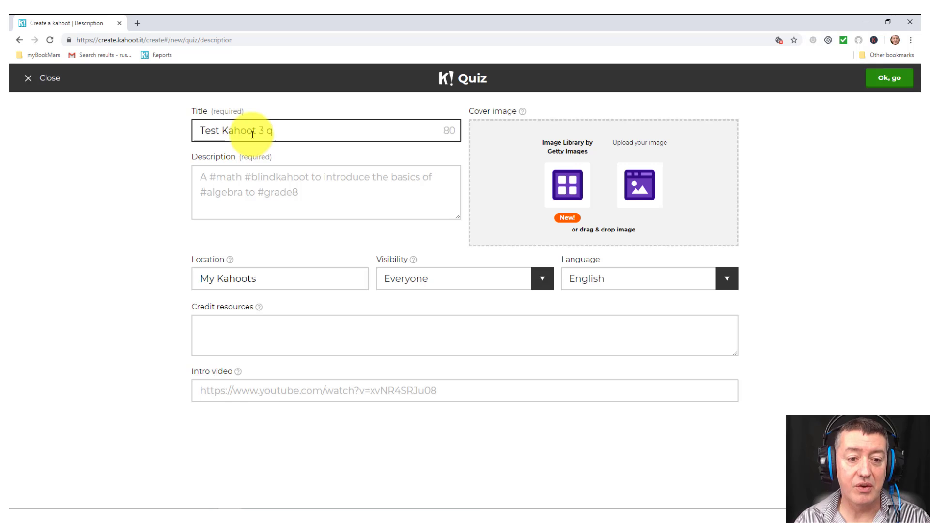
text(uestions)
Step: Enter the quiz description "Test kahoot questions", submit the form and dismiss the tip about hashtags
click(261, 180)
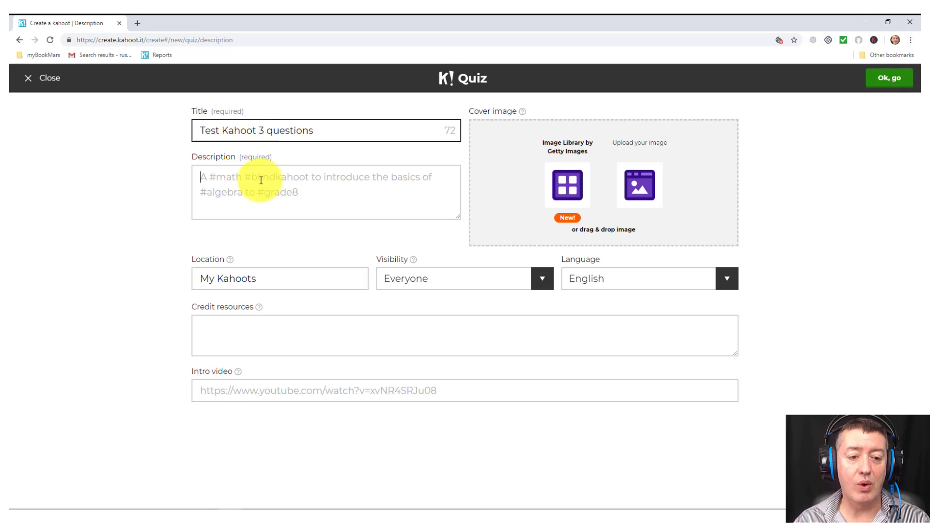
text(Test )
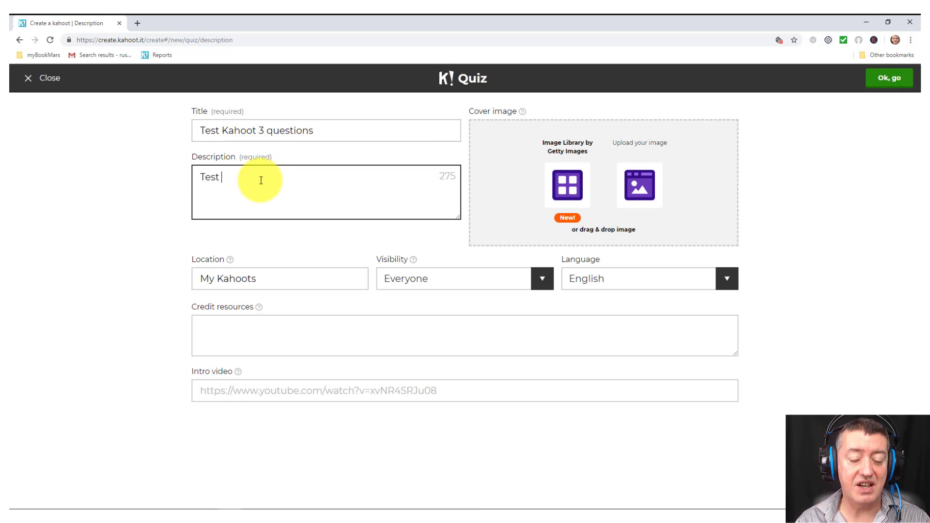
text(kahoot)
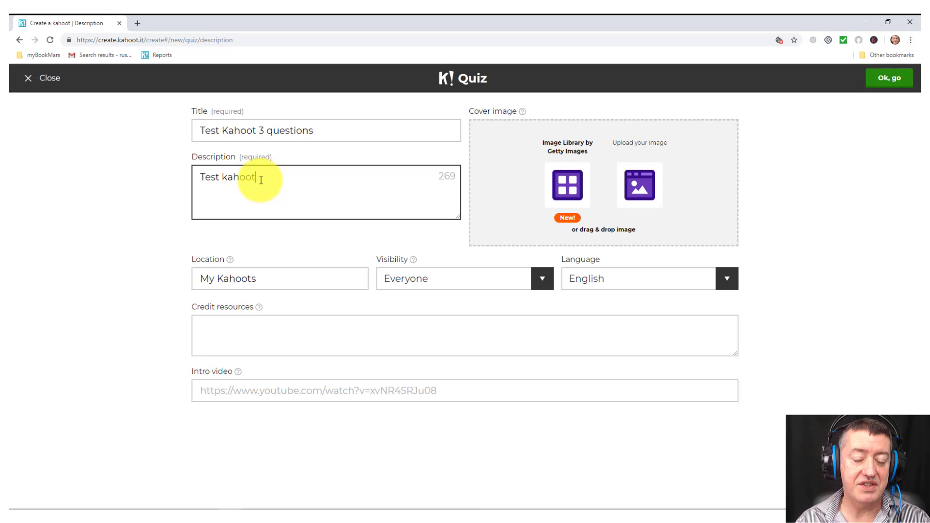
text( questions)
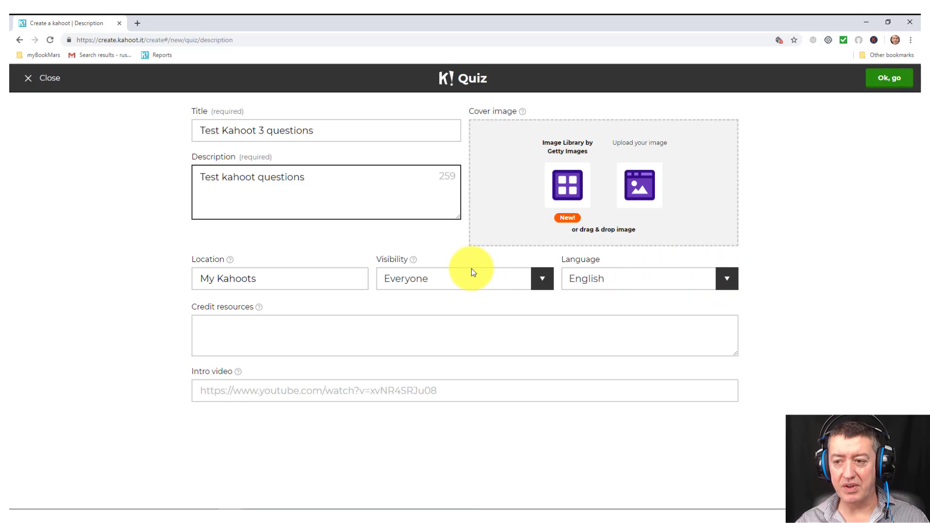
click(889, 79)
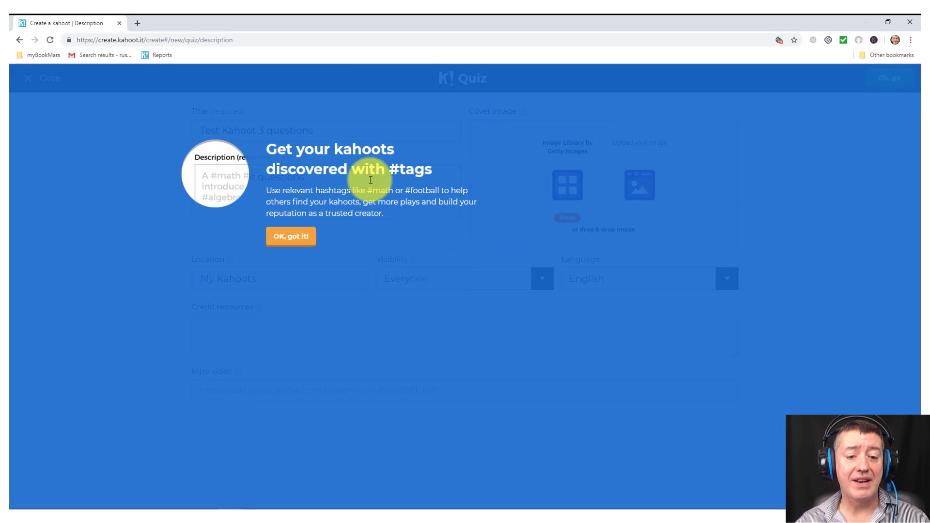
click(293, 238)
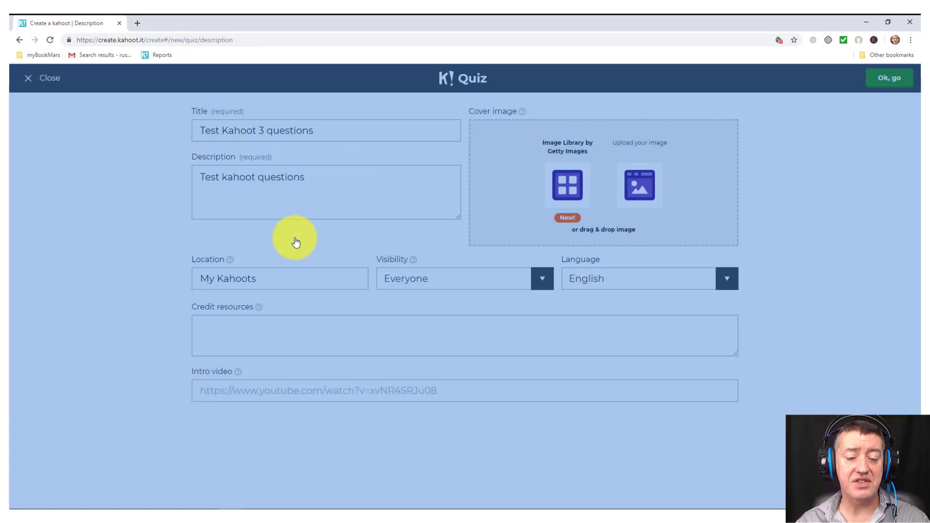
Step: Put a # in front of the quiz description and proceed to the quiz overview without adding a cover image
click(203, 176)
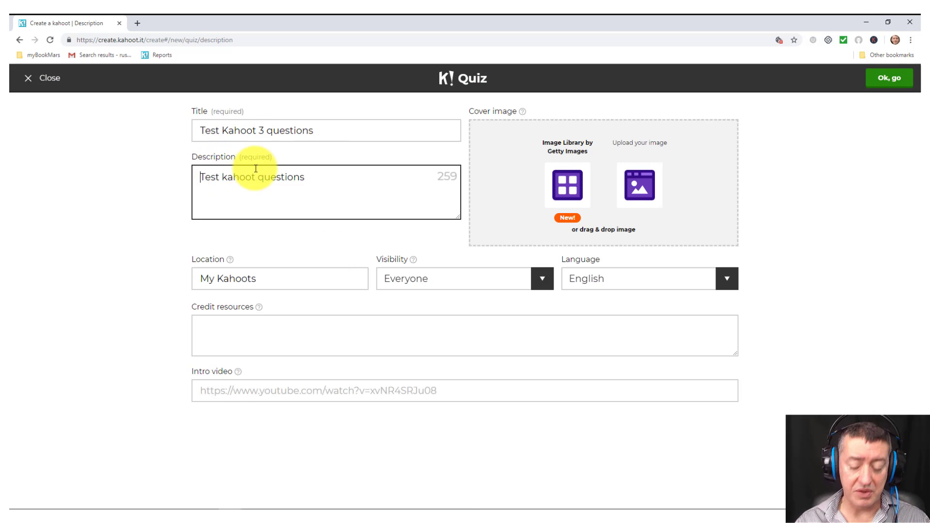
text(#)
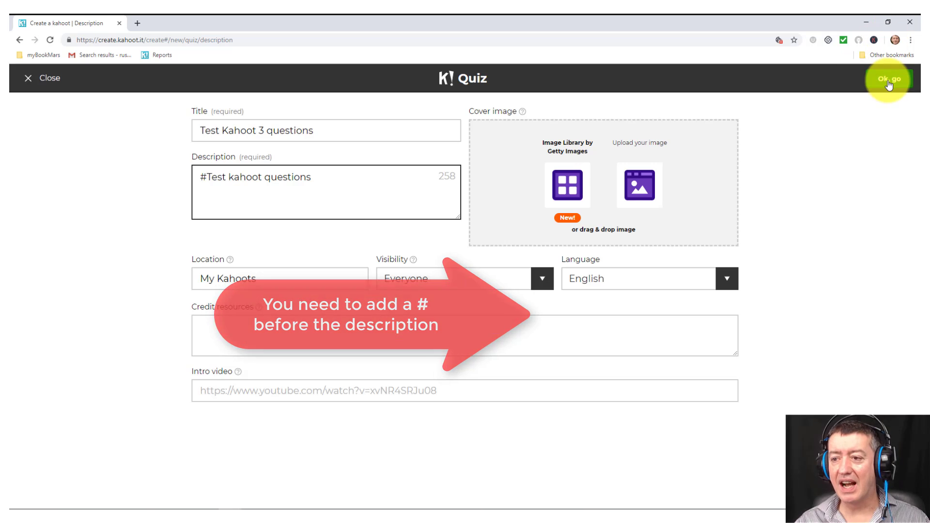
click(888, 82)
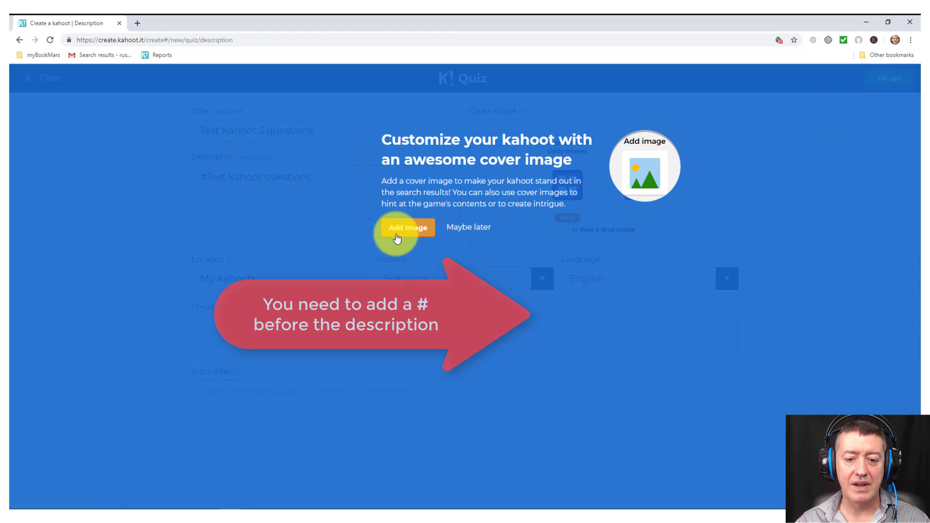
click(484, 227)
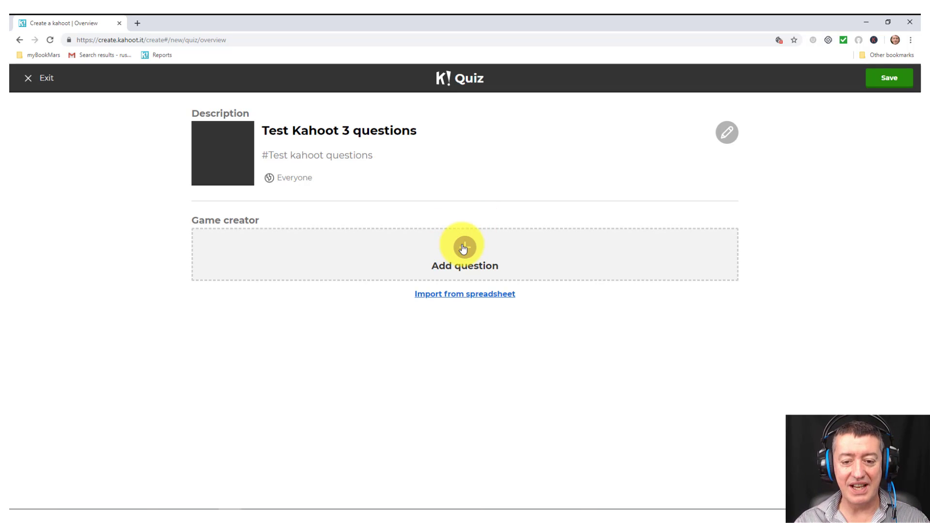
Step: Add the first question to the quiz and start editing its question text
click(468, 253)
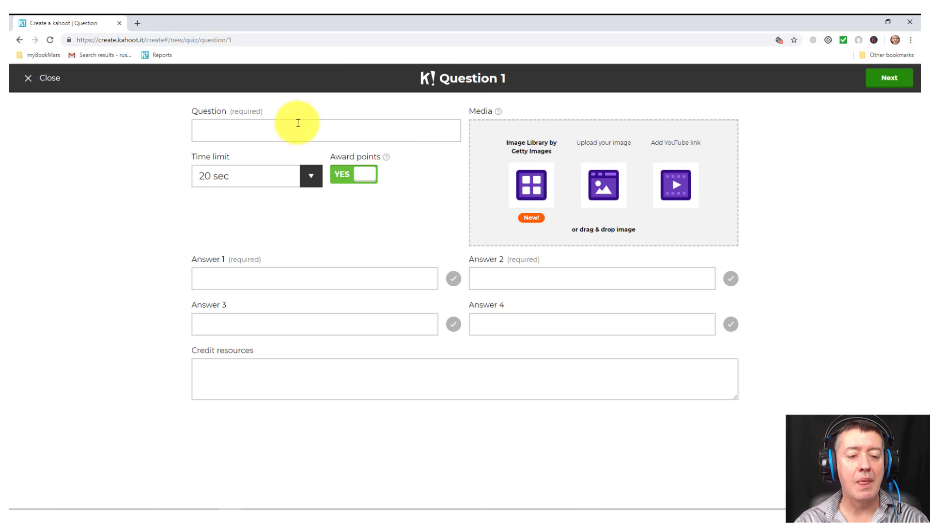
click(231, 133)
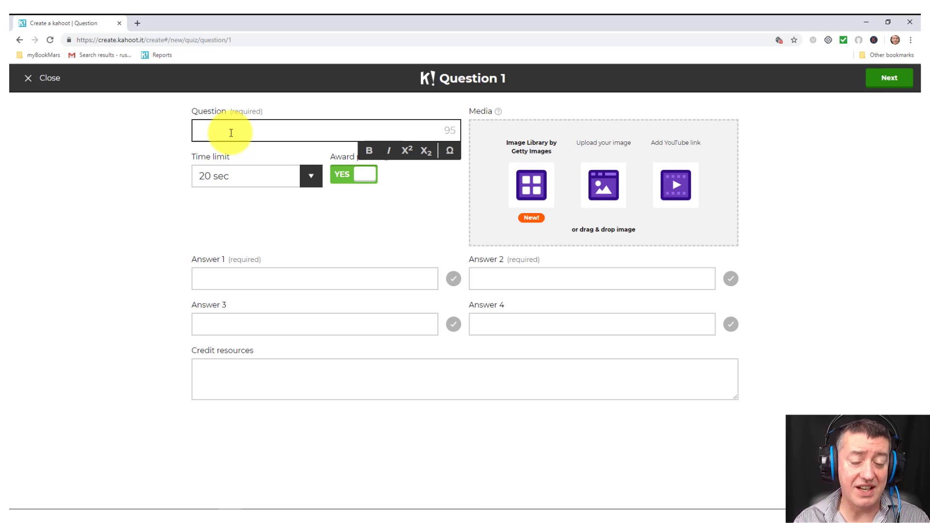
text(Is the)
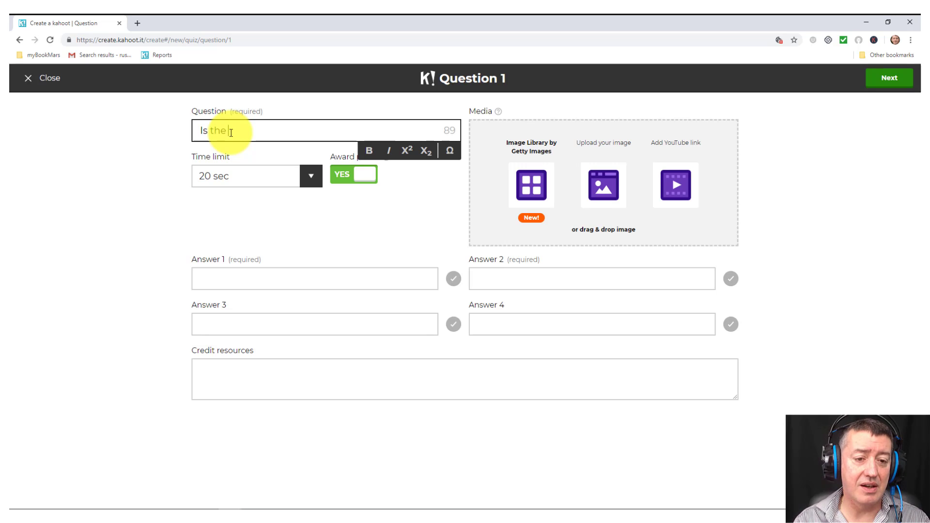
key(BackSpace)
key(BackSpace)
key(BackSpace)
key(BackSpace)
key(BackSpace)
key(BackSpace)
Step: Enter "What is the population of London?" as the text of question 1
text(Wha)
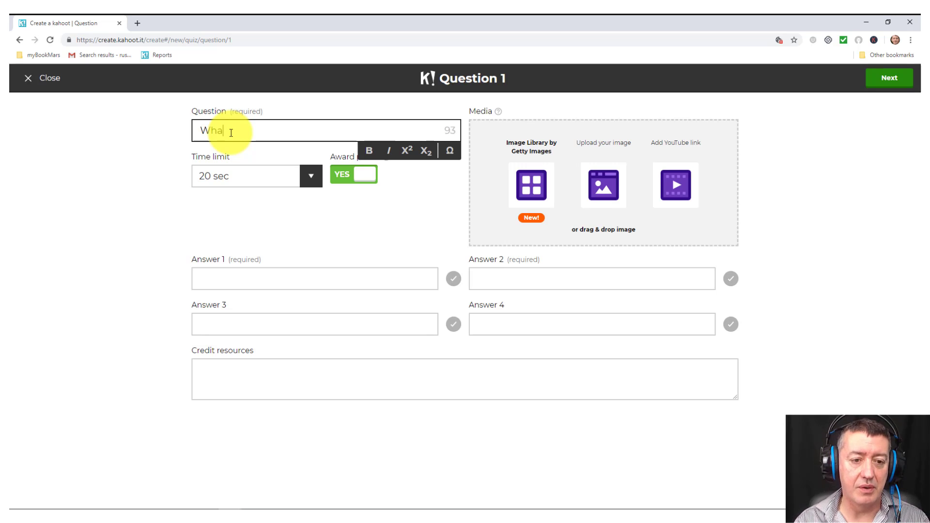
text(t is the popul)
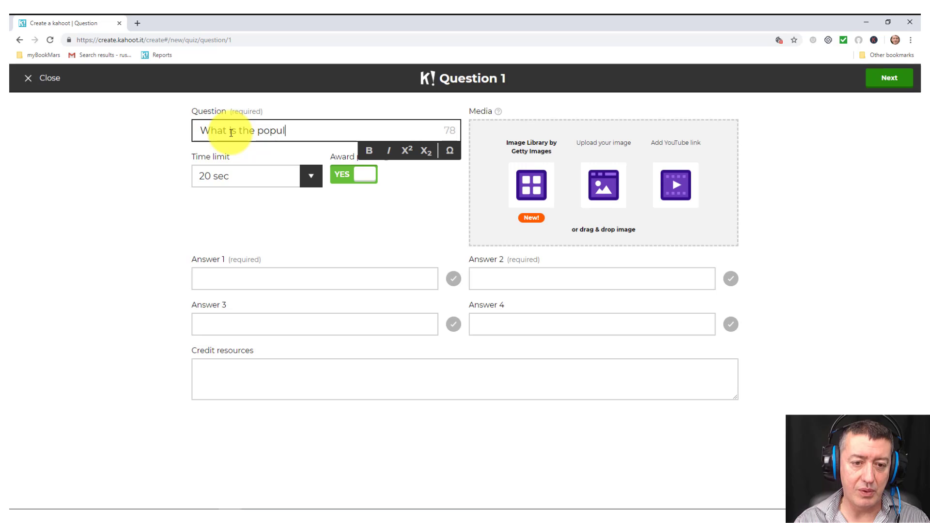
text(ation of London?)
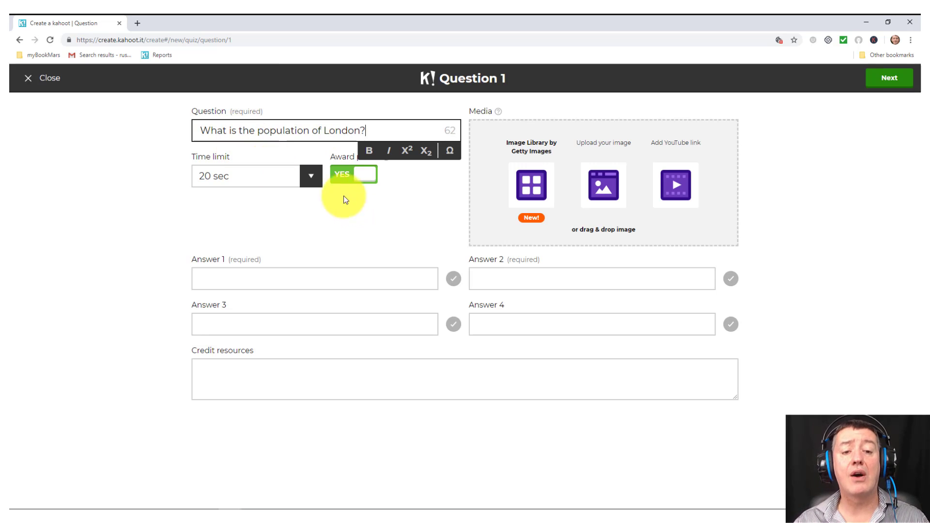
Step: Choose the 20 sec time limit for question 1 and enter "20 million" as answer 1
click(312, 176)
click(257, 219)
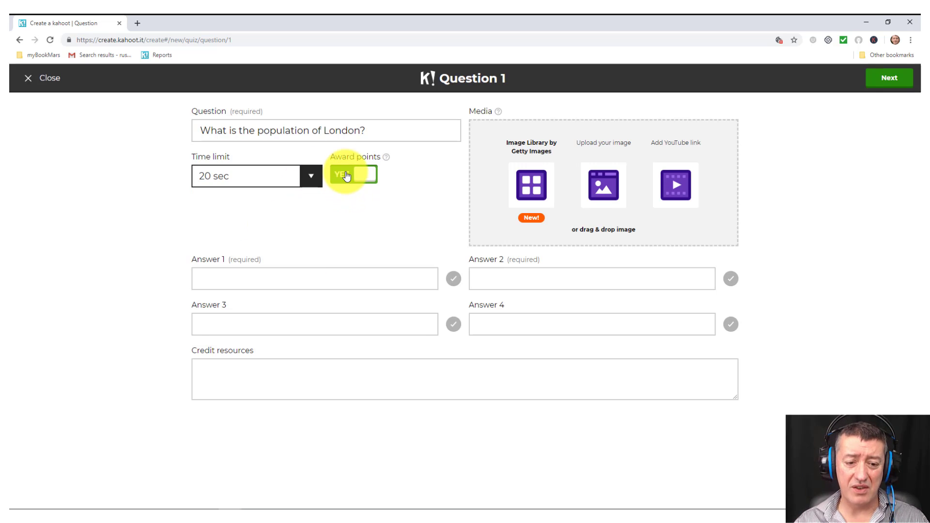
click(240, 280)
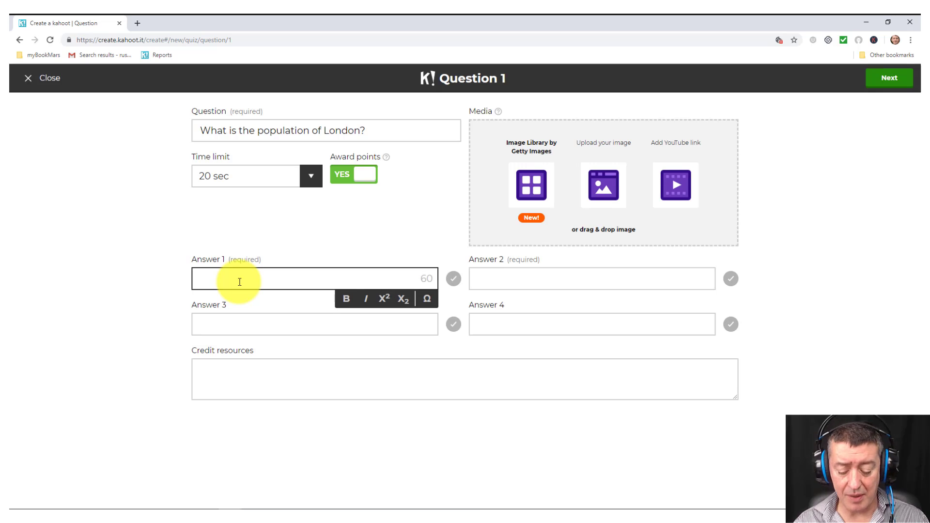
text(2,0)
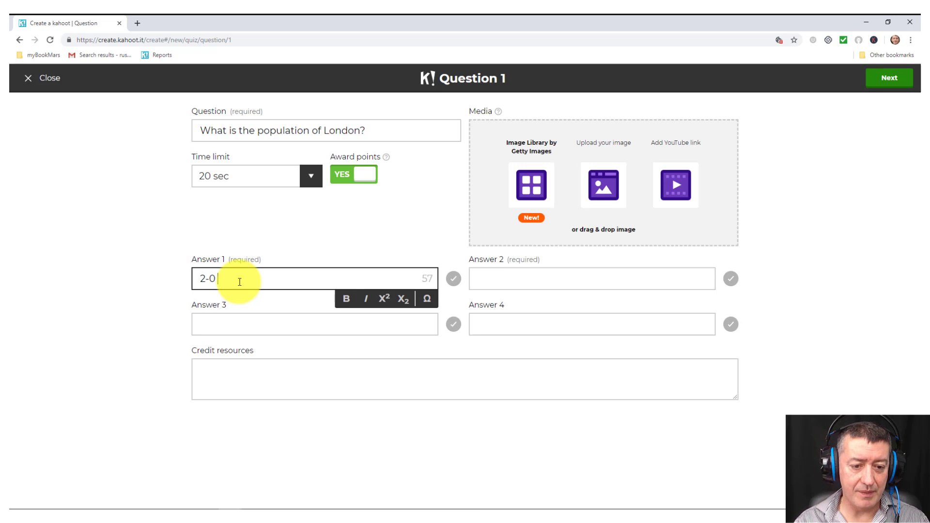
key(BackSpace)
key(BackSpace)
text(0 million)
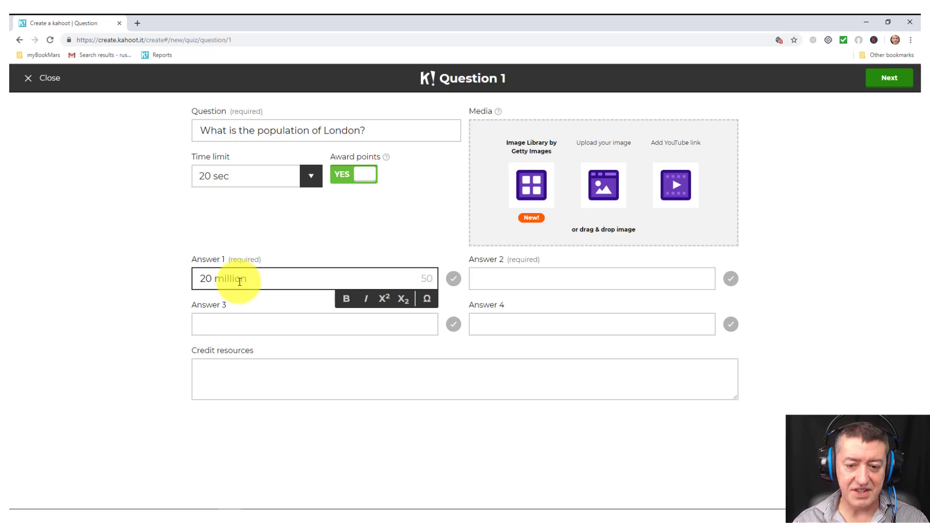
Step: Enter "5 million" as answer 2 and "2 million" as answer 3 of the London population question
click(518, 280)
text(5 mi)
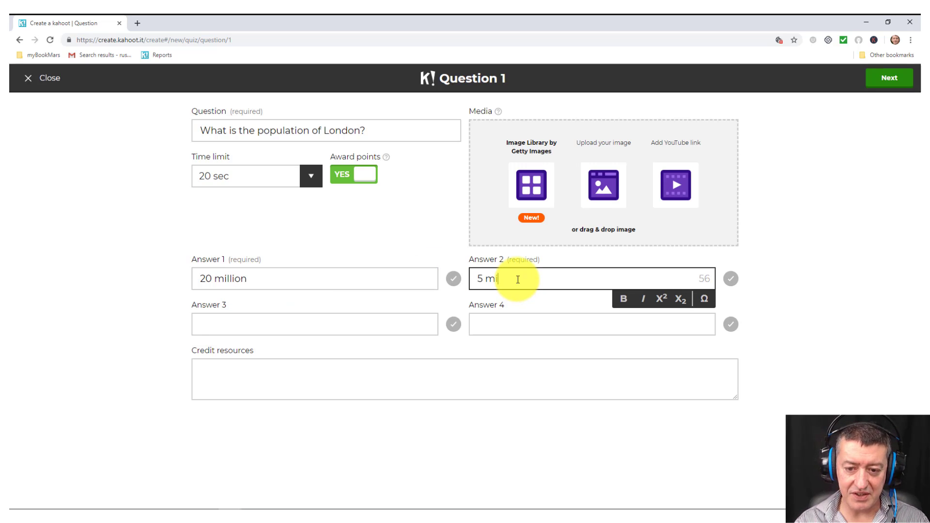
text(llion)
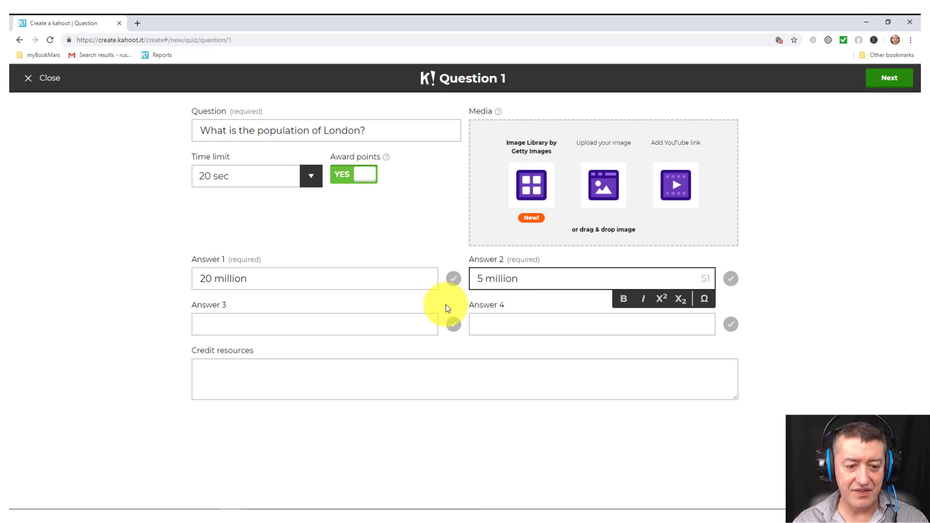
click(289, 323)
text(2)
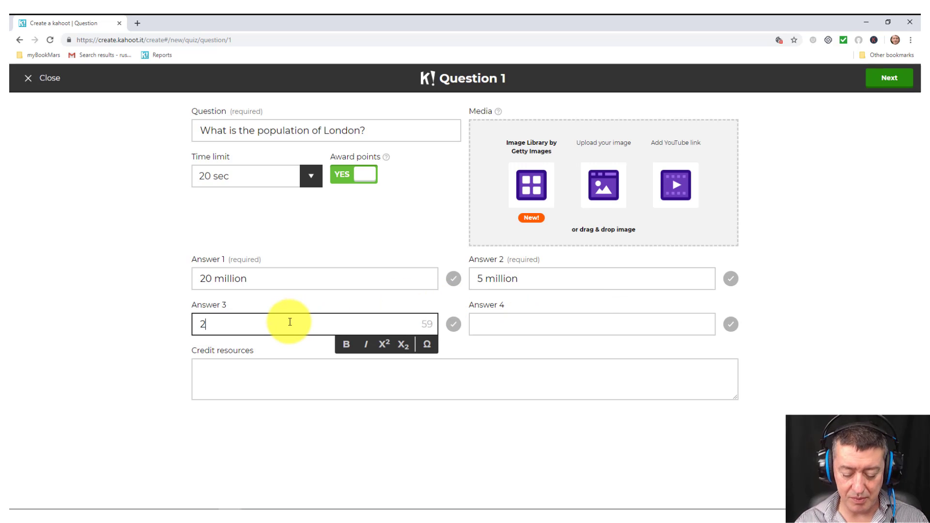
text( million)
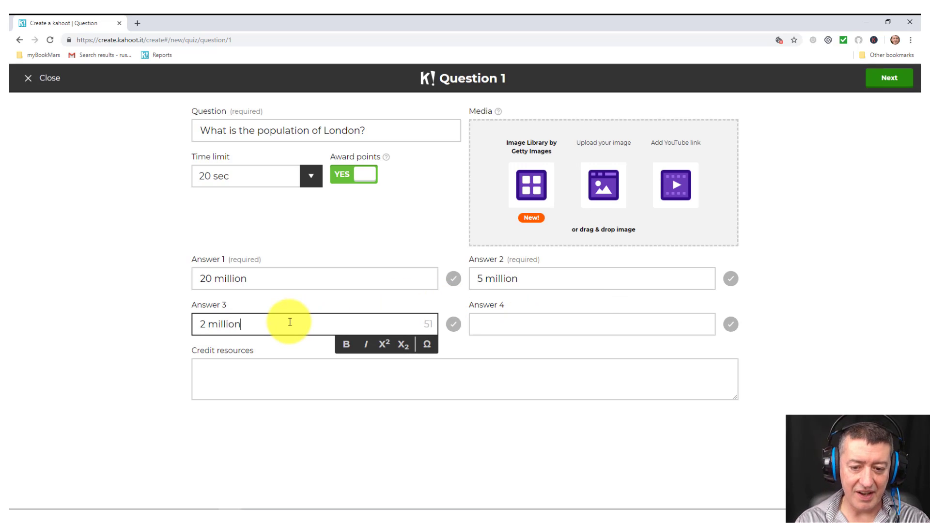
Step: Enter "9 million" as answer 4, mark it as the correct answer and return to the quiz overview
click(526, 321)
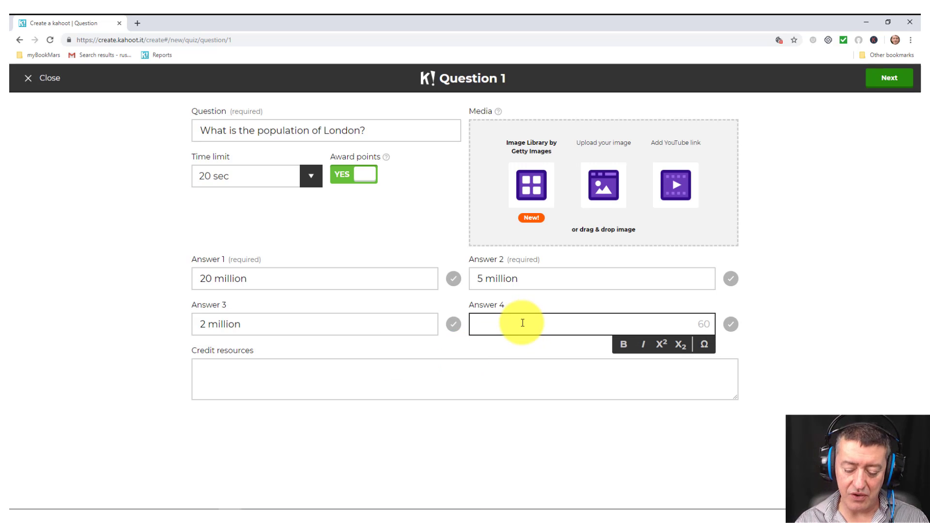
text(9 million)
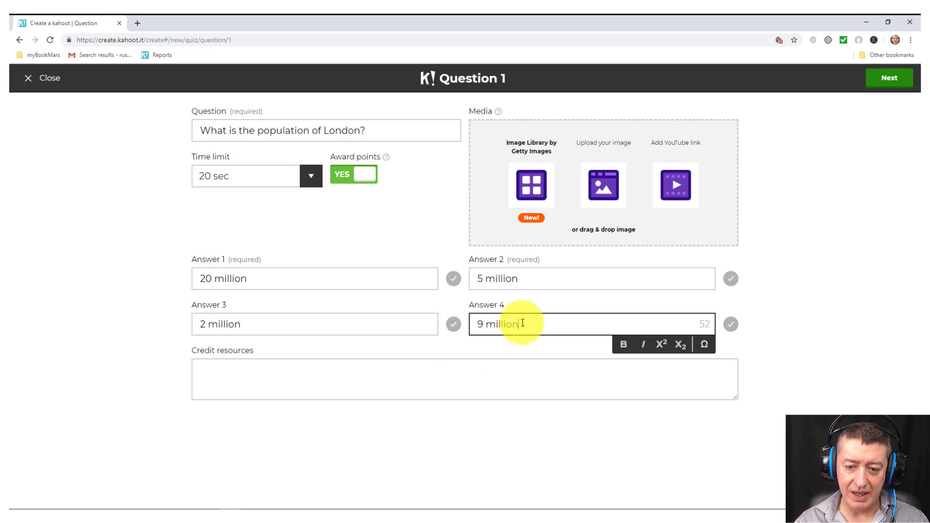
click(732, 325)
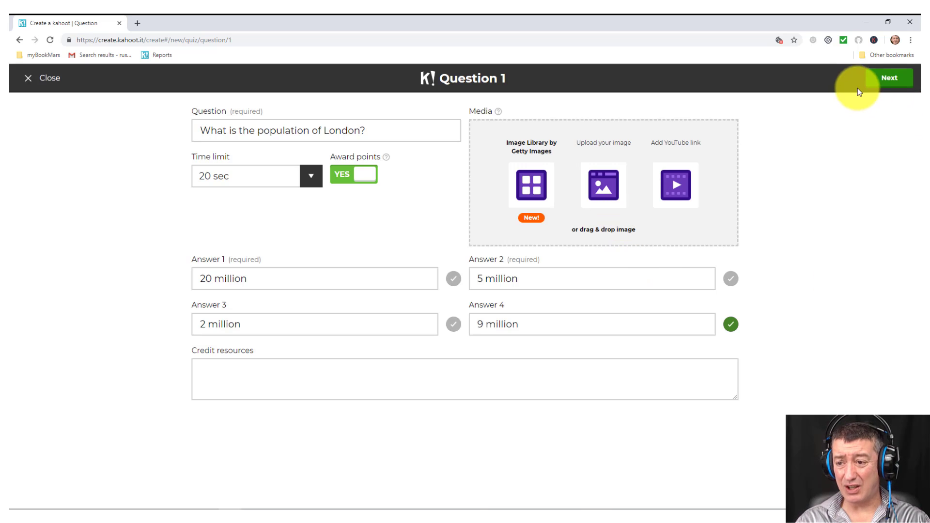
click(889, 81)
click(889, 83)
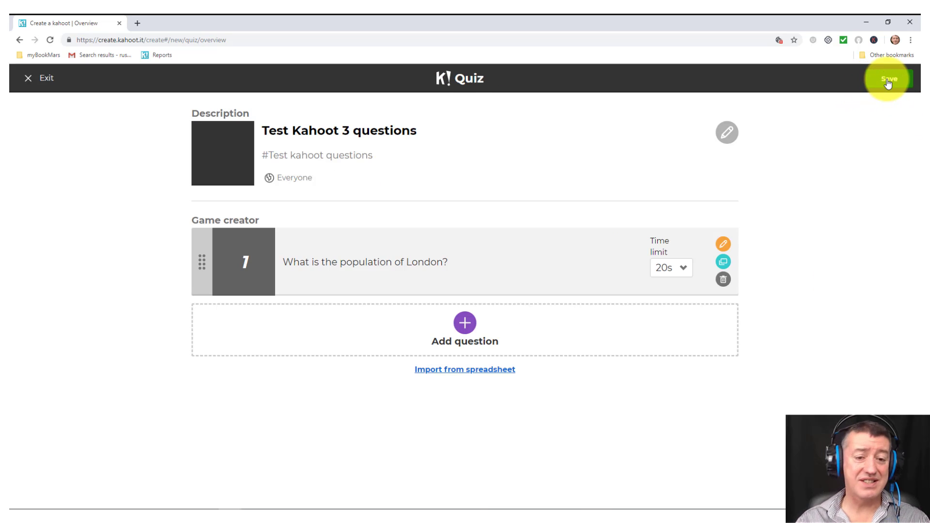
Step: Add question 2, "What is the second biggest city in England", with answers Manchester, Birmingham, Liverpool and Norwich, marking Birmingham correct
click(465, 322)
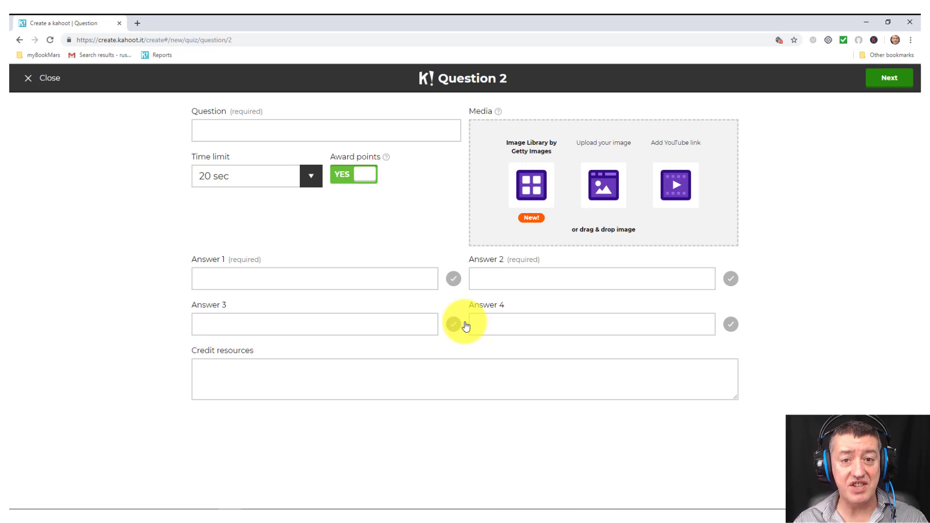
click(320, 130)
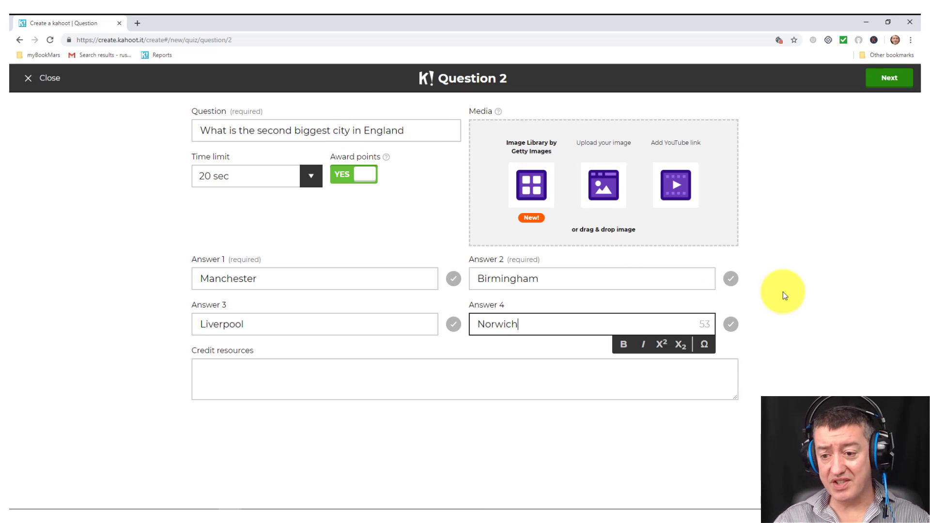
click(732, 280)
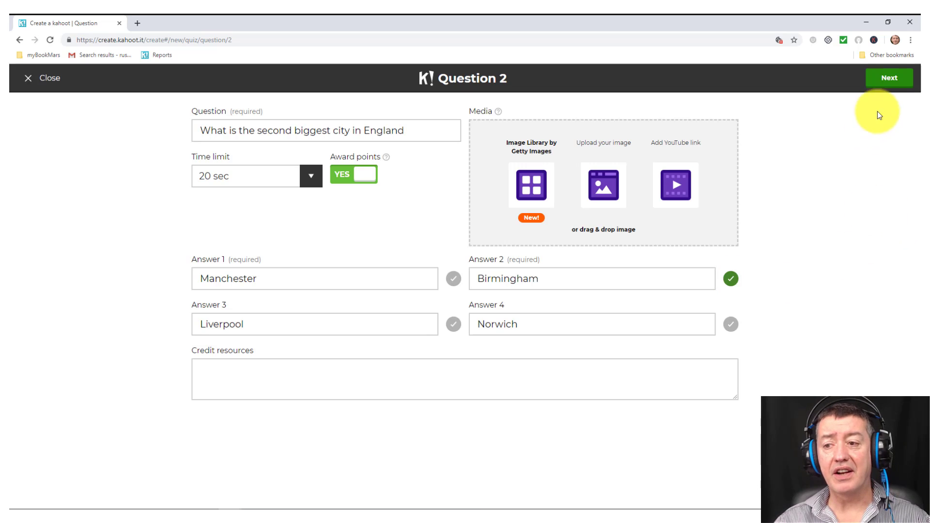
click(889, 79)
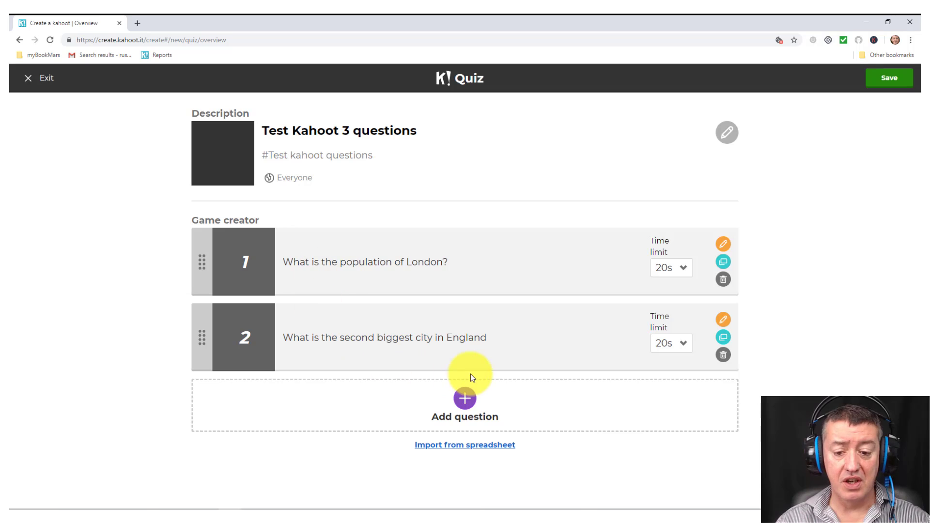
Step: Add question 3, "Which of these places is the oldest?", with answers Big Ben, Buckingham Palace, Tower of London and London Bridge, marking Tower of London correct
click(465, 401)
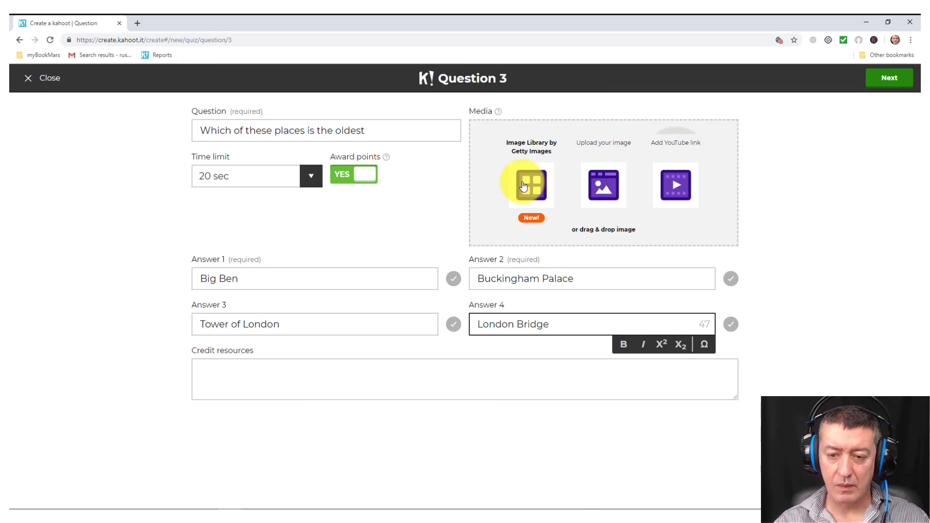
click(454, 326)
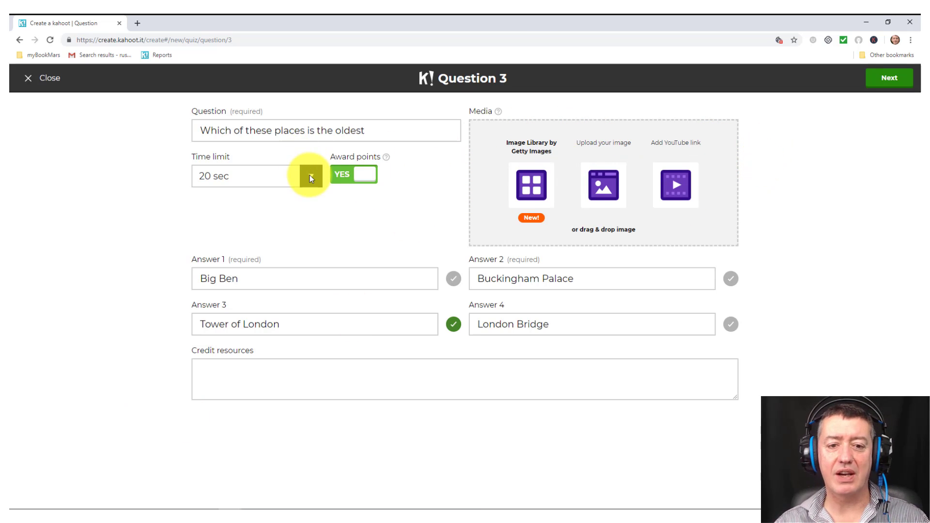
click(390, 127)
text(?)
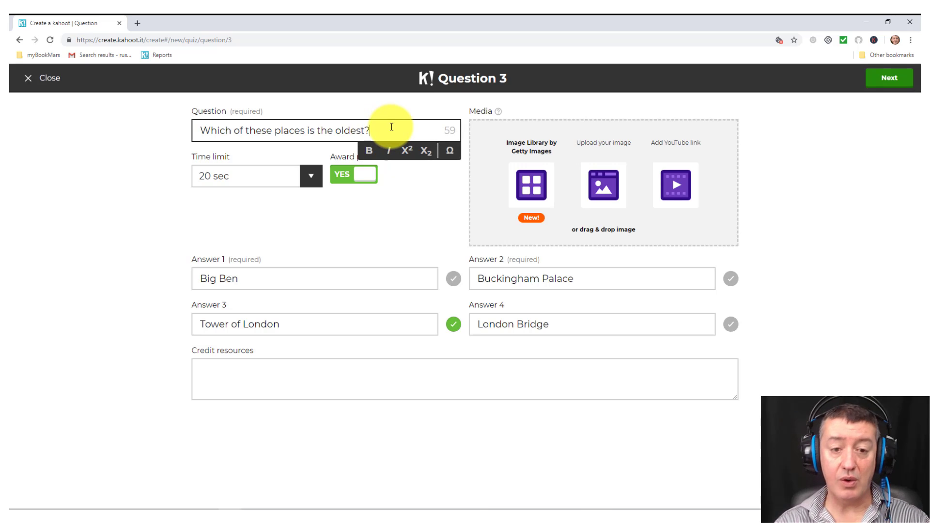
click(892, 81)
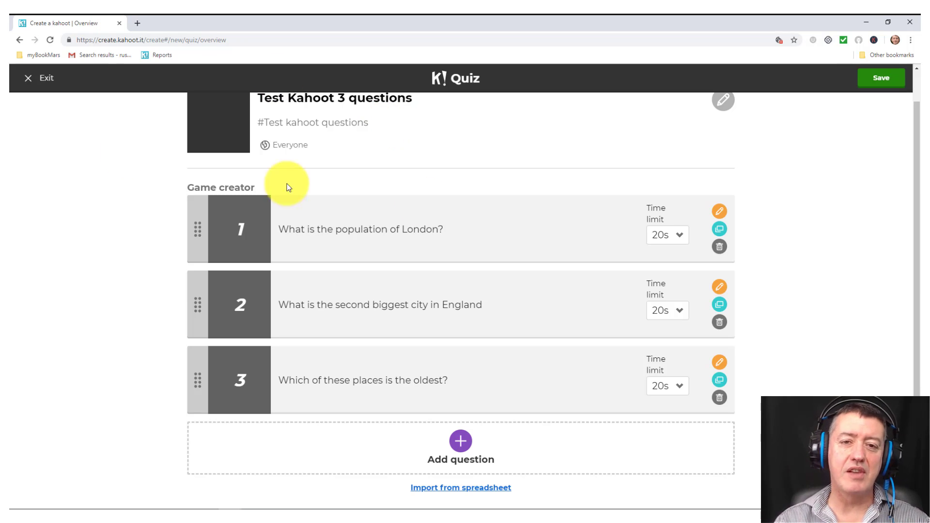
Step: Save the finished quiz and launch its preview in Classic player-versus-player mode
click(885, 78)
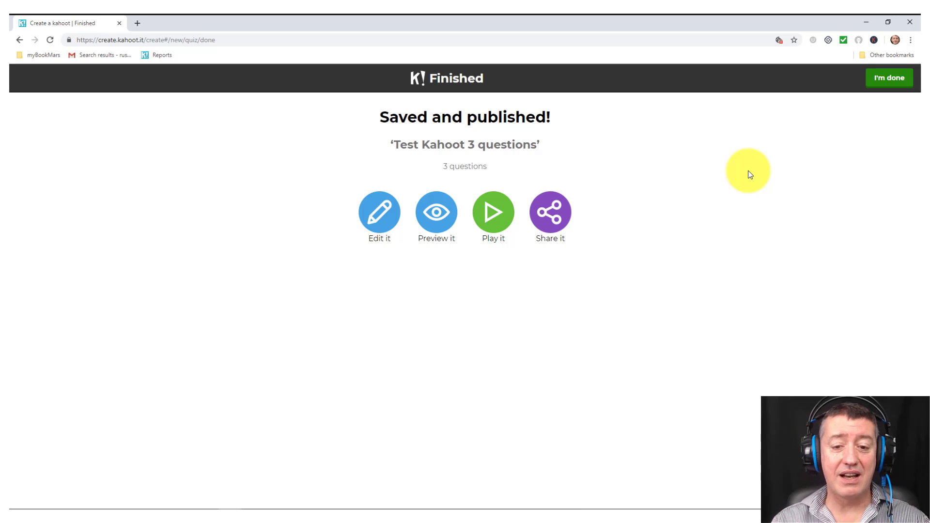
click(441, 214)
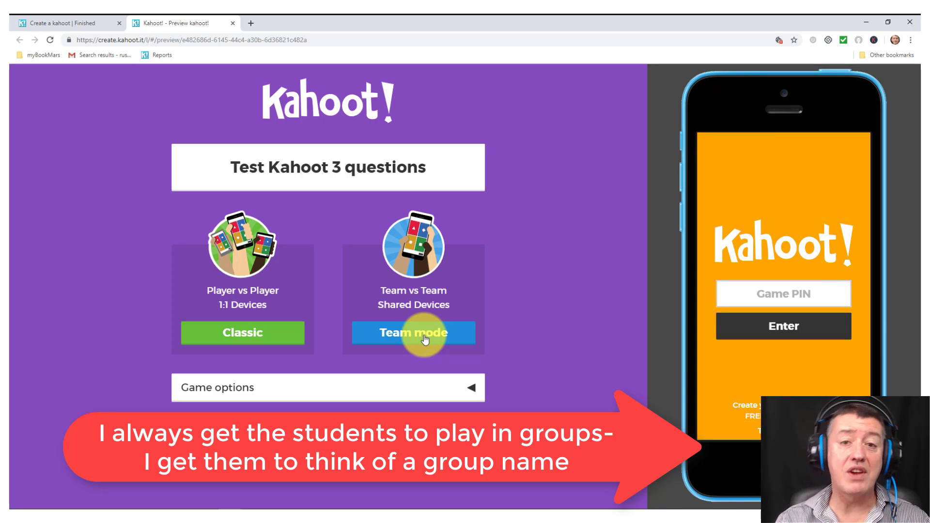
click(246, 338)
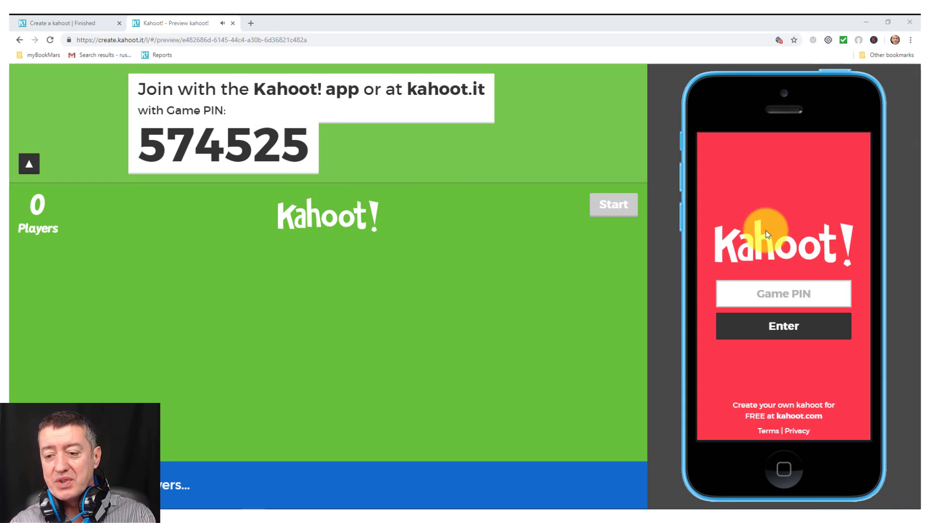
Step: Join the previewed game on the simulated phone by entering the game PIN and a player nickname
click(791, 295)
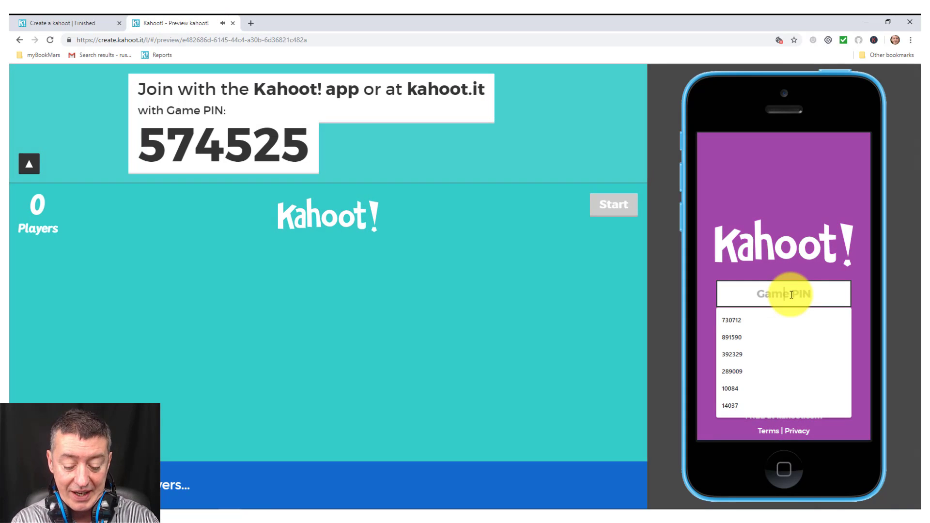
text(574525)
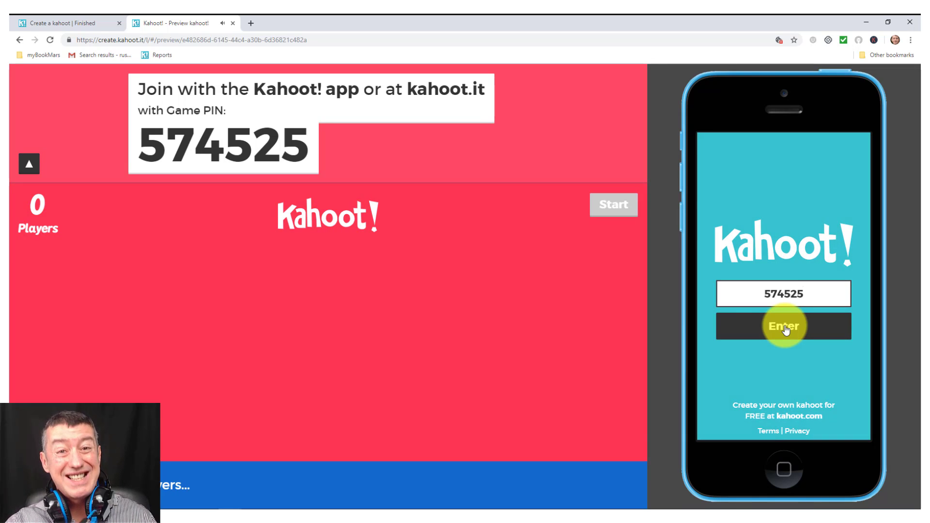
click(786, 330)
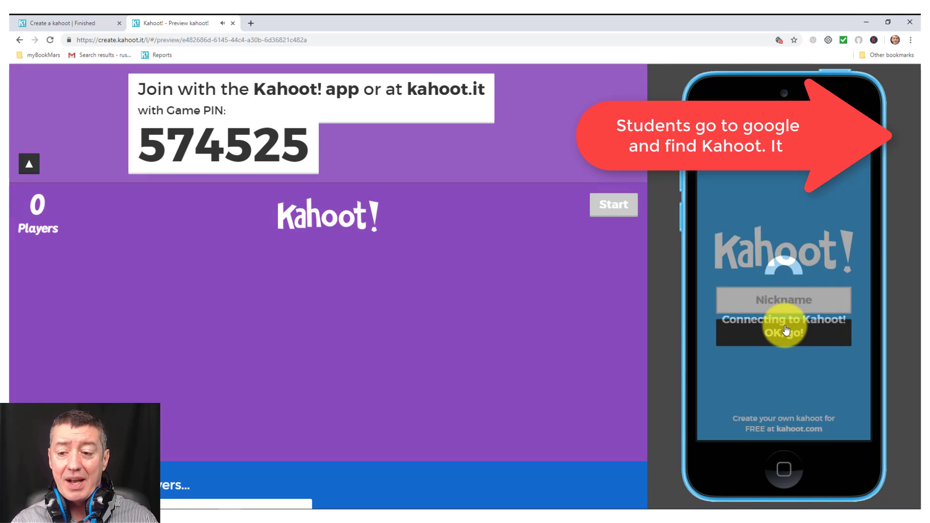
click(791, 304)
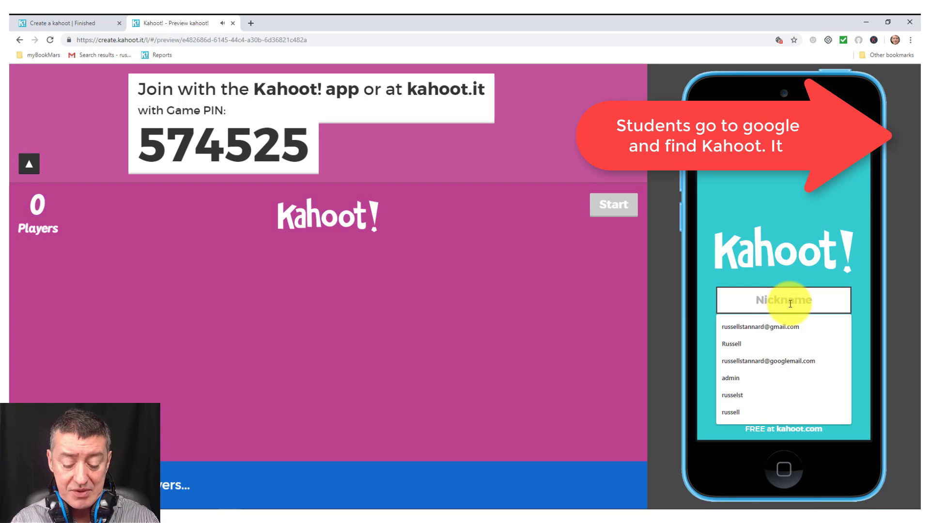
text(Tom)
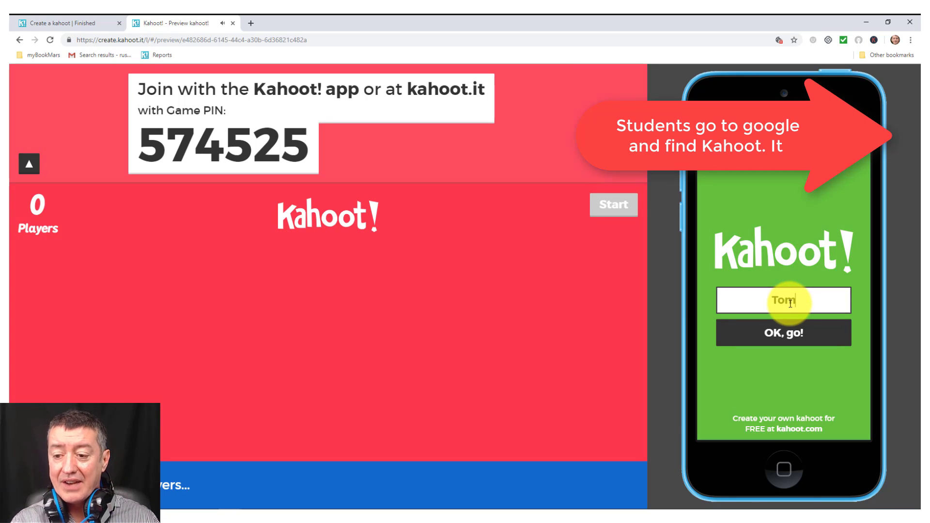
click(784, 333)
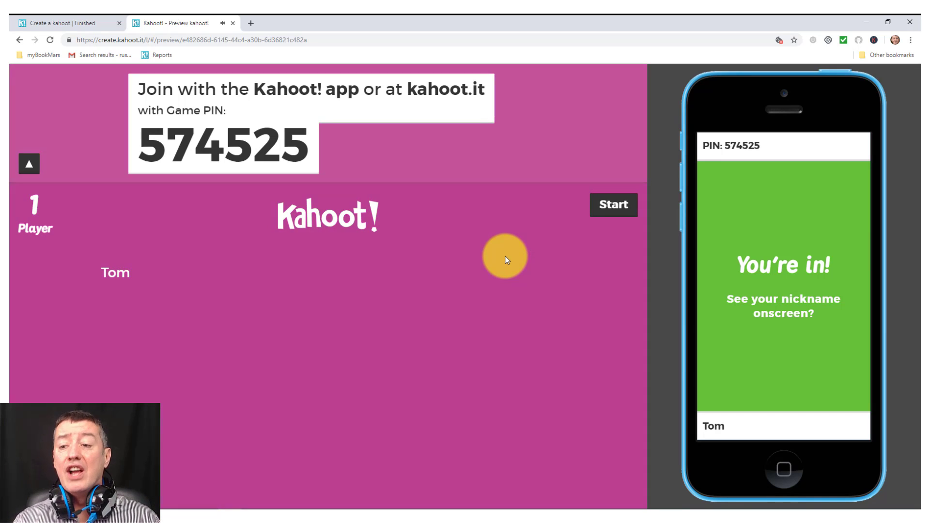
Step: Start the game, answer the London population question with "9 million" and proceed to the scoreboard
click(615, 208)
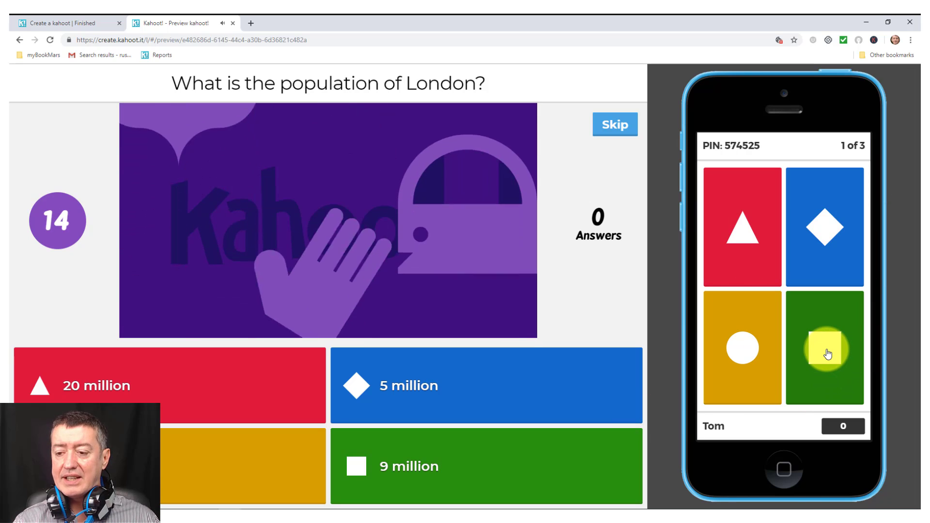
click(827, 354)
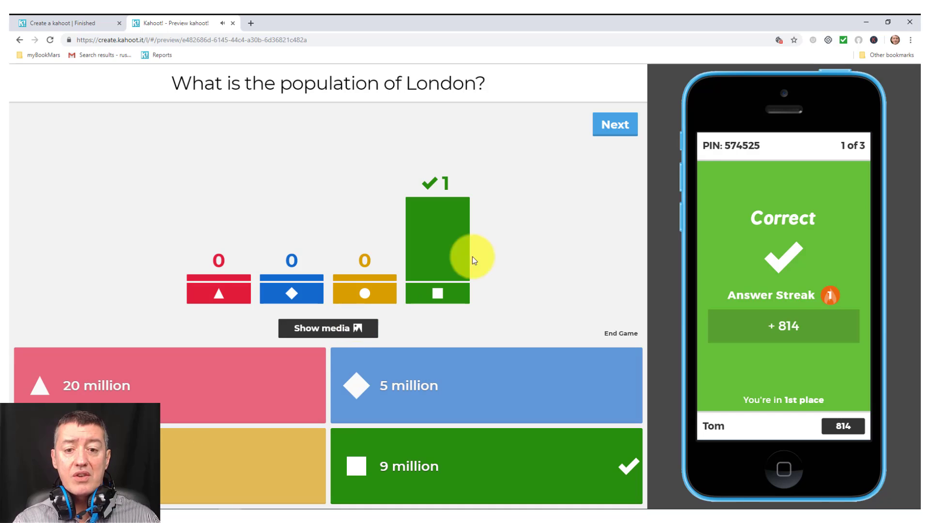
click(609, 130)
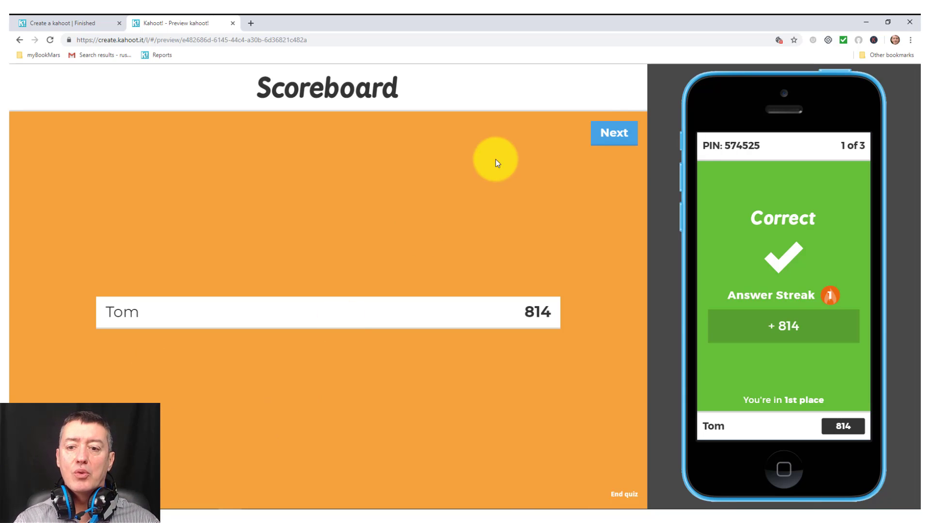
Step: Advance to question 2, answer it with Manchester on the simulated phone and proceed to the scoreboard
click(616, 135)
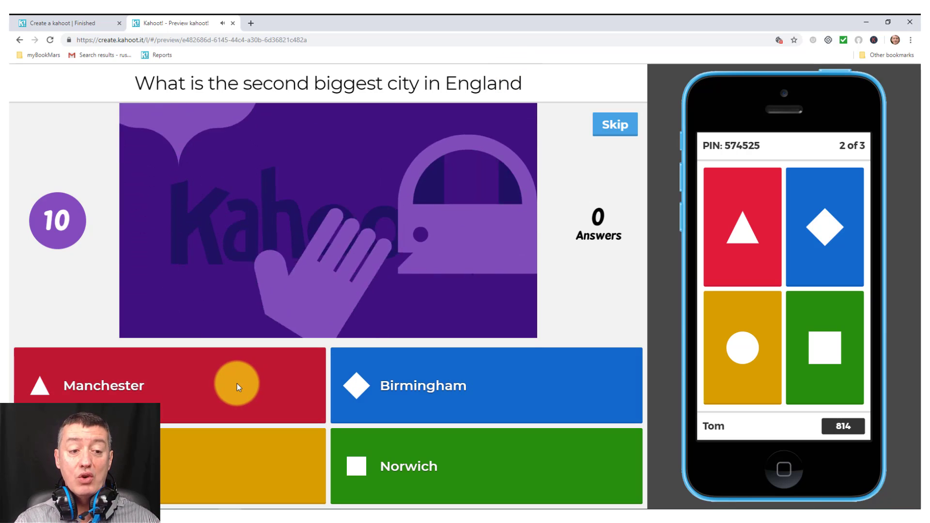
click(734, 228)
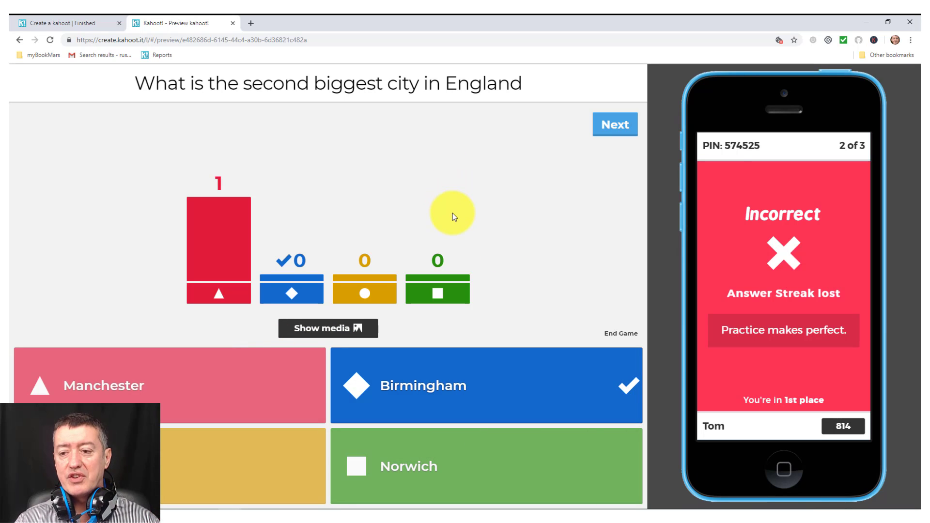
click(616, 124)
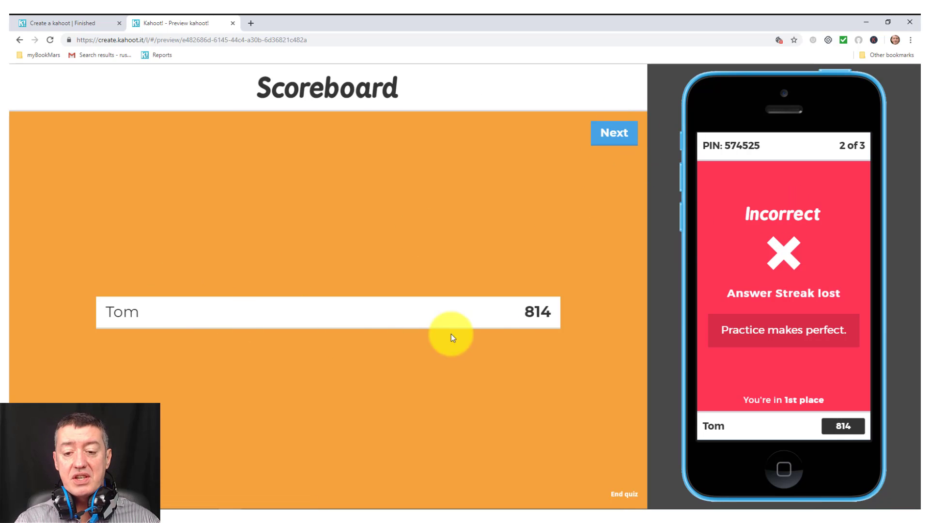
Step: Advance to question 3, answer it with the circle option on the simulated phone and proceed past the answer results
mouse_move(387, 319)
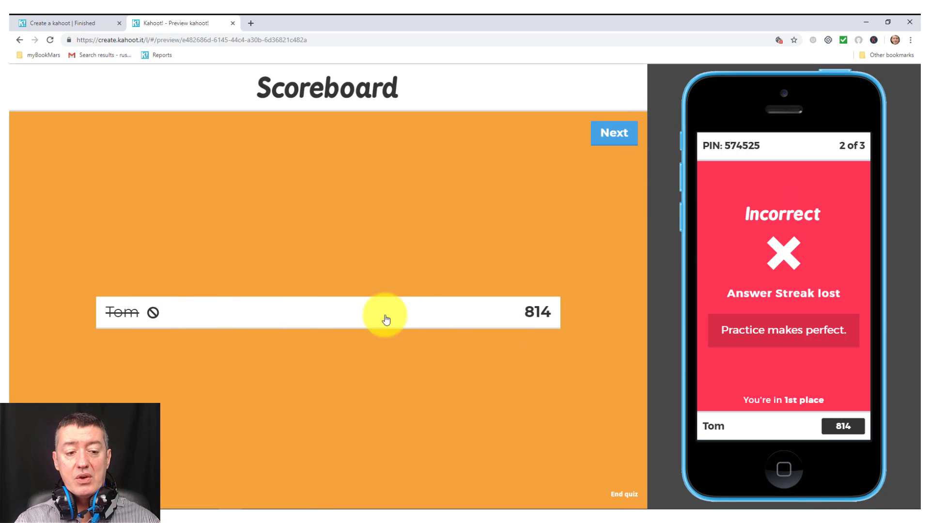
click(614, 137)
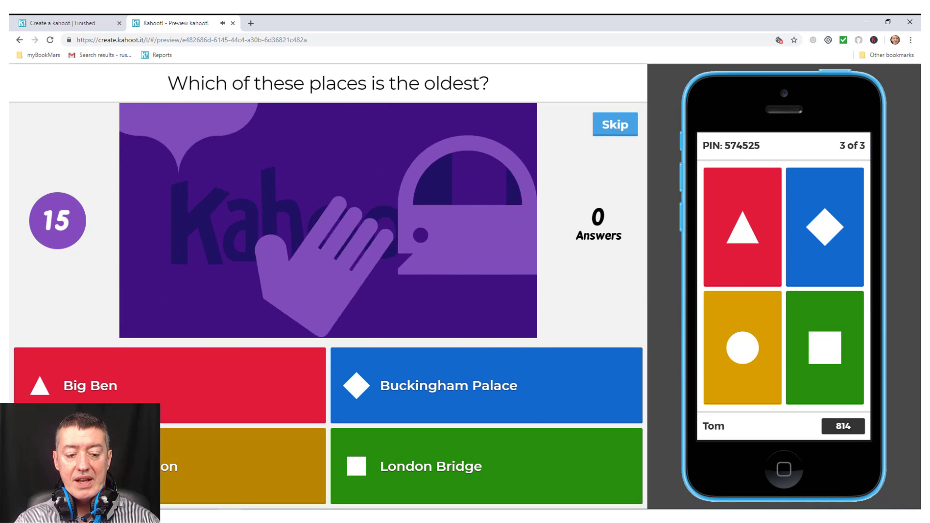
click(741, 382)
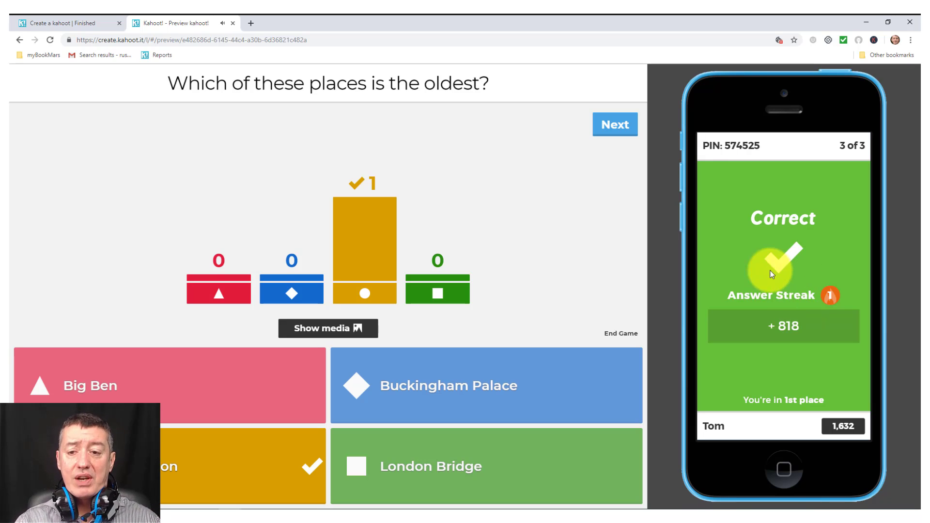
click(612, 123)
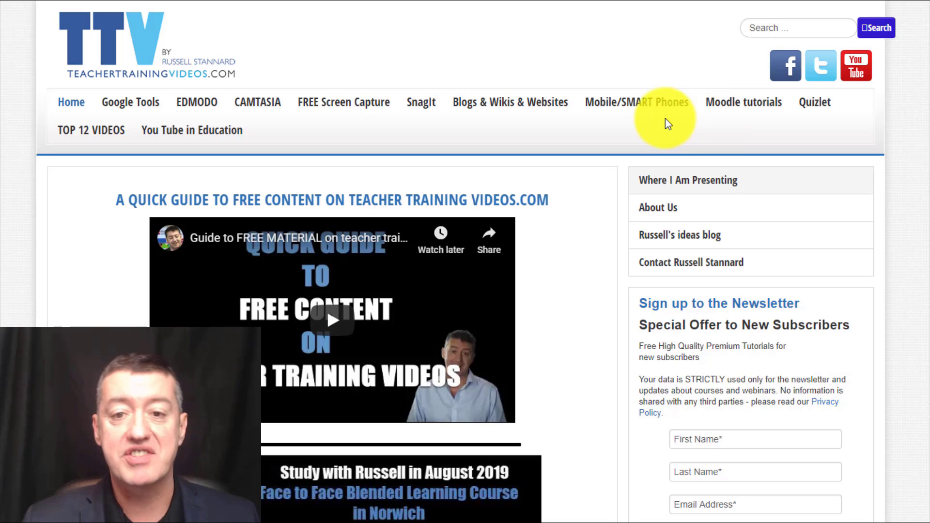
scroll(914, 191, down, 6)
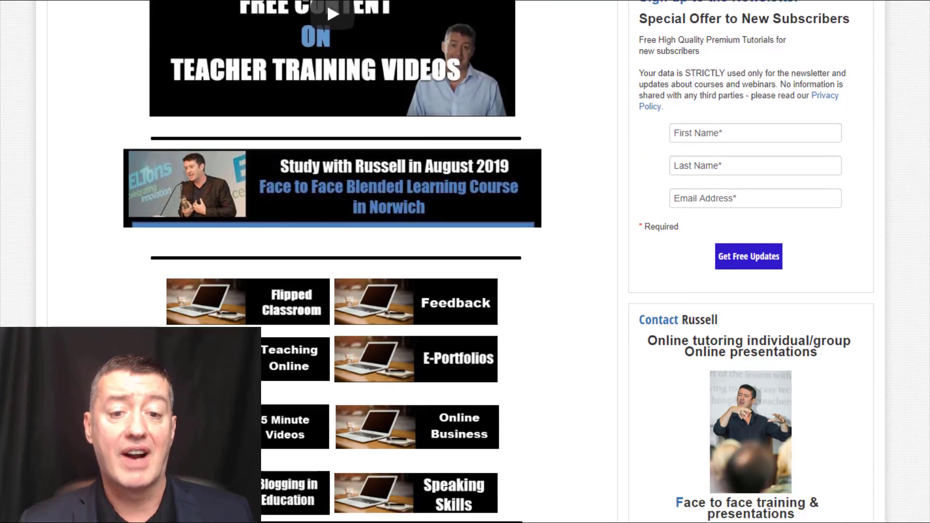
scroll(519, 316, down, 1)
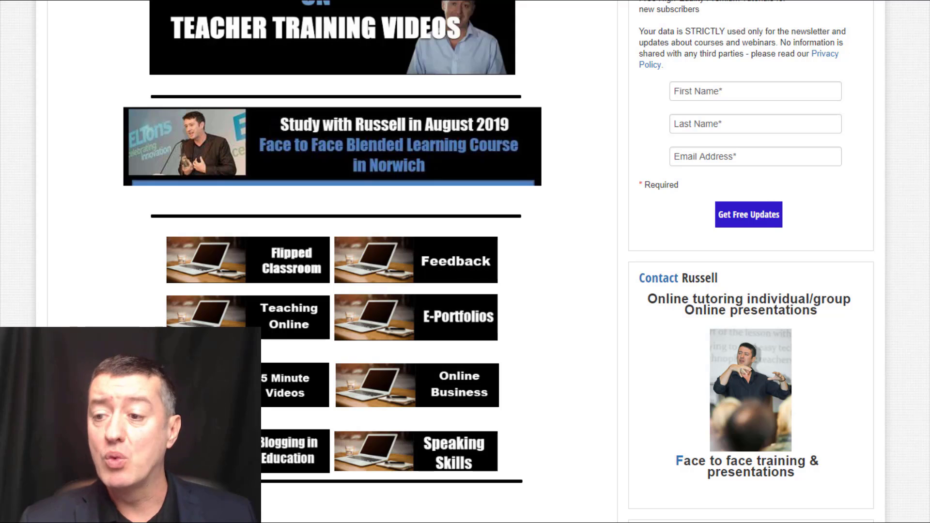
scroll(333, 218, up, 5)
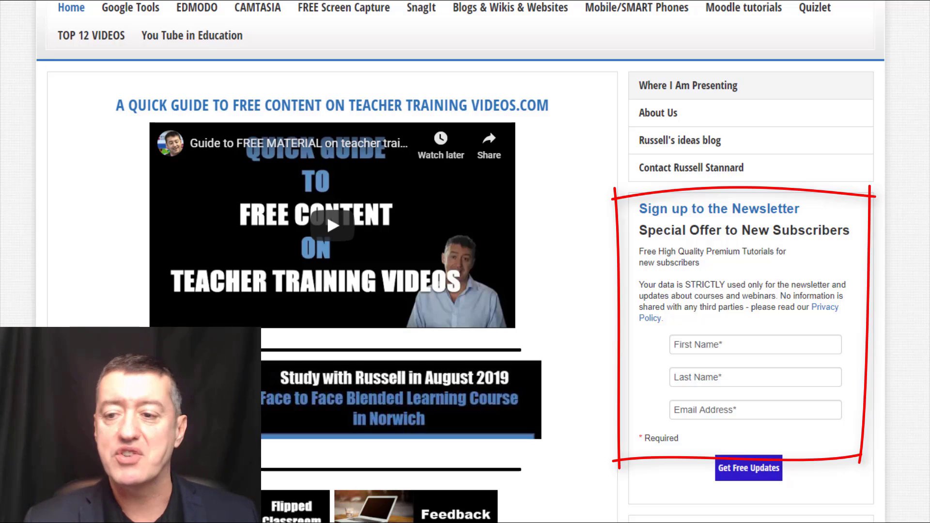
scroll(461, 271, up, 2)
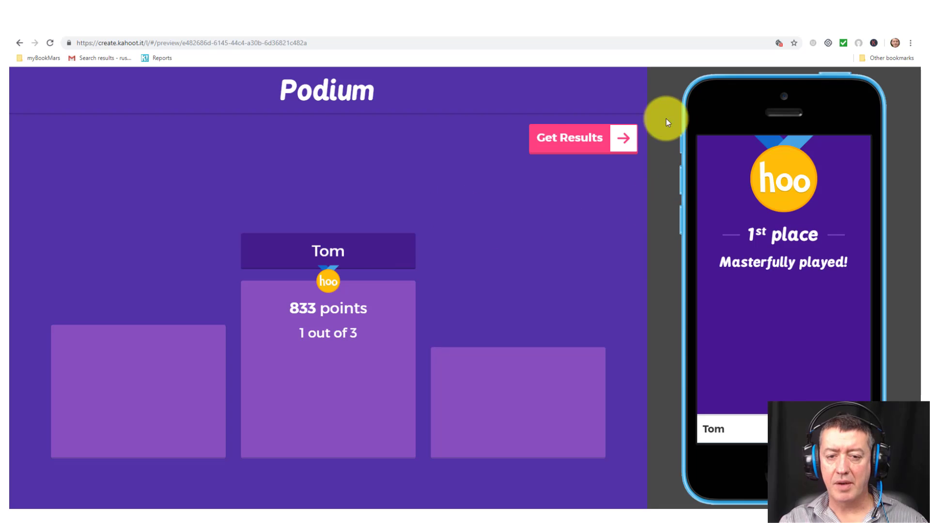
Step: Get the results from the podium of the finished preview game and choose to start a new game
click(576, 140)
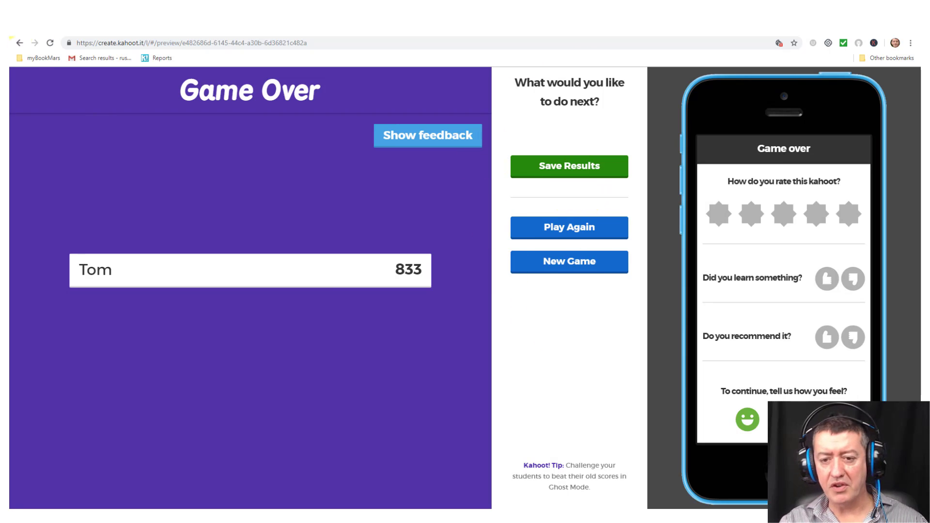
click(572, 262)
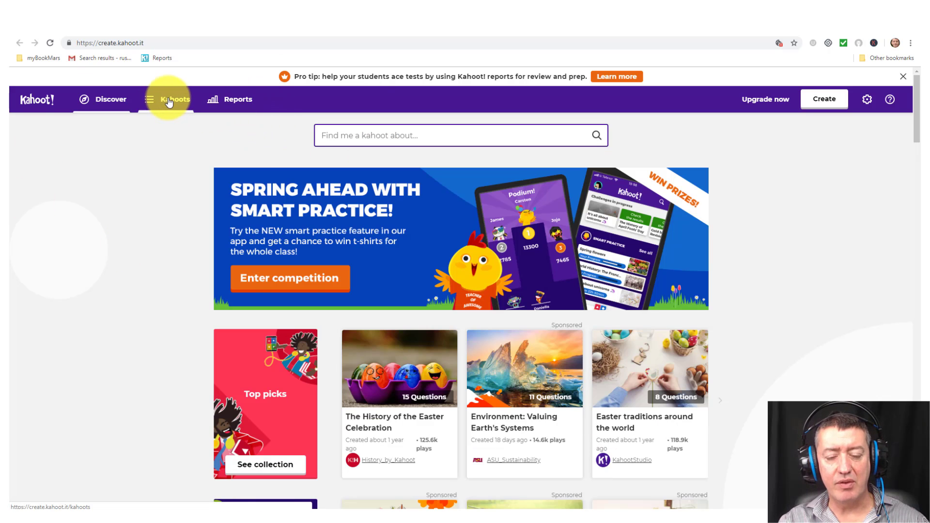
Step: Open the quiz "Test Kahoot 3 questions" for editing from the list of own kahoots
click(173, 102)
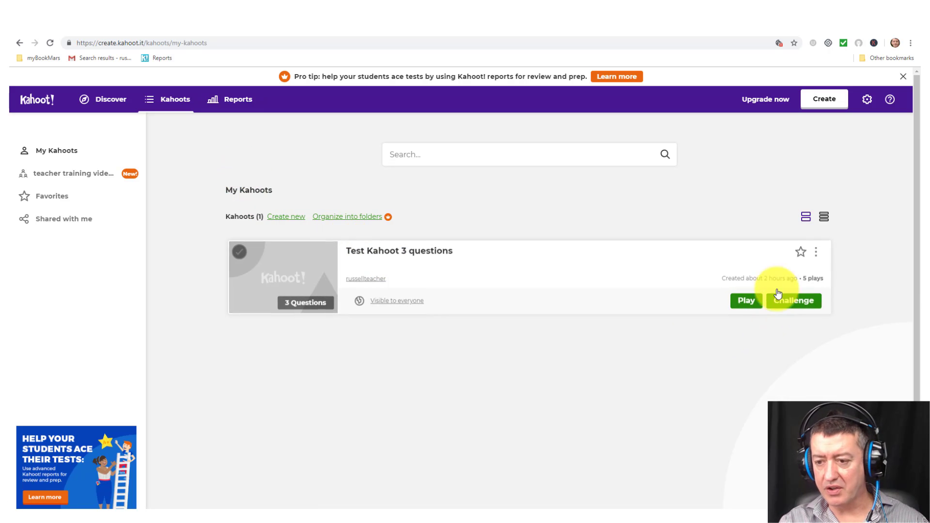
click(818, 253)
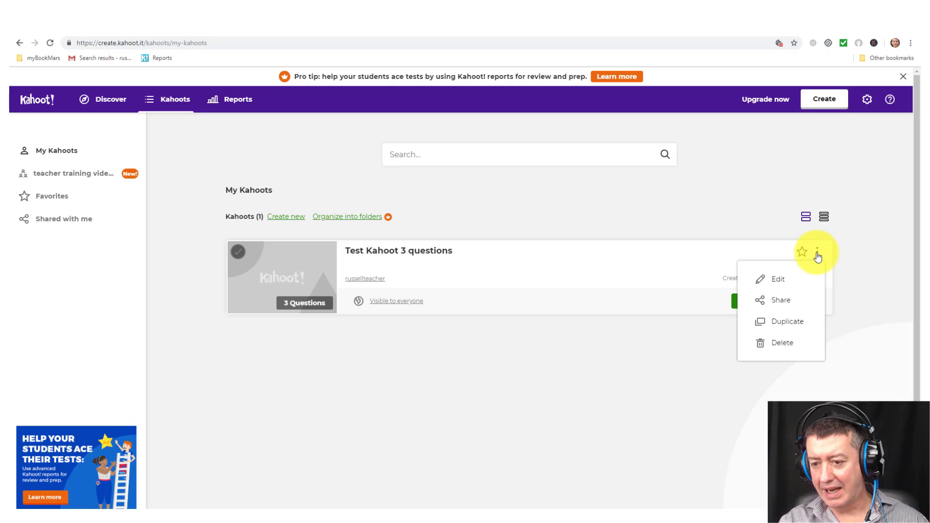
click(778, 281)
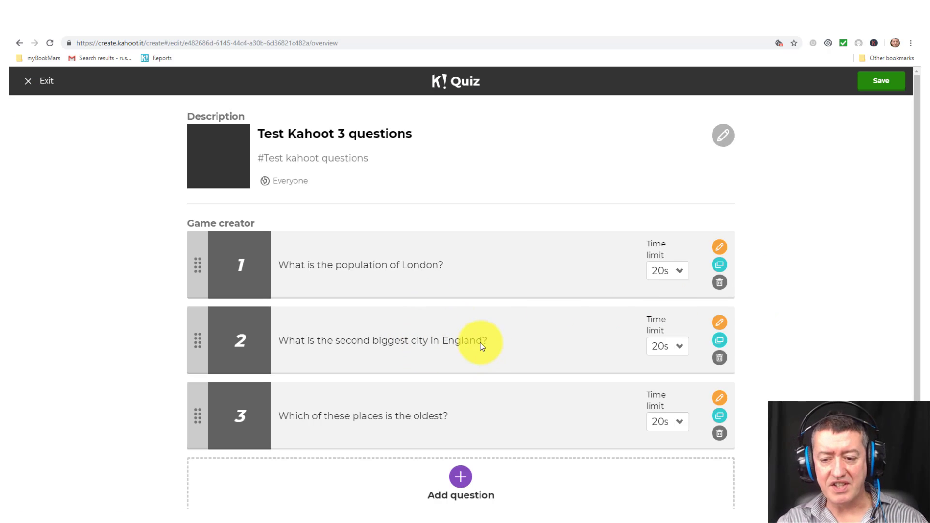
Step: Open question 2 about England's second biggest city, review its time limit choices, return to the overview and save the quiz
click(720, 322)
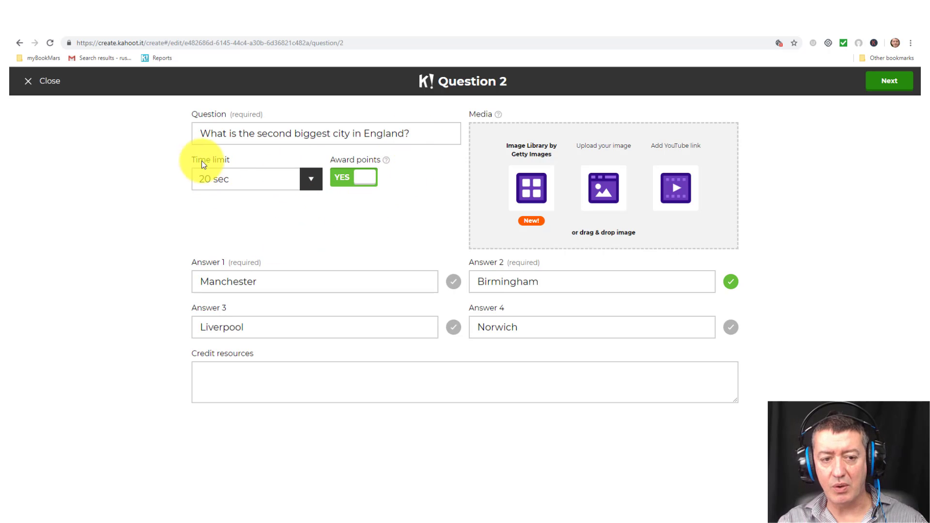
click(311, 179)
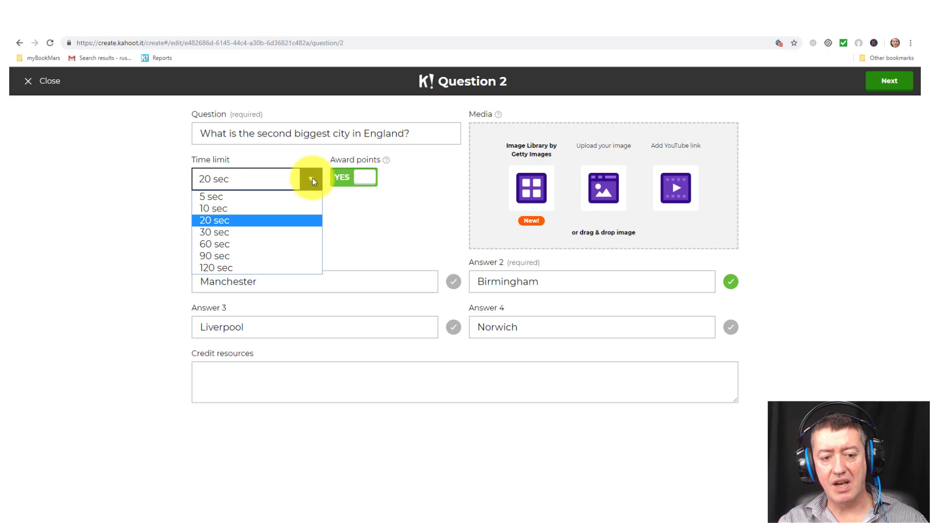
click(359, 237)
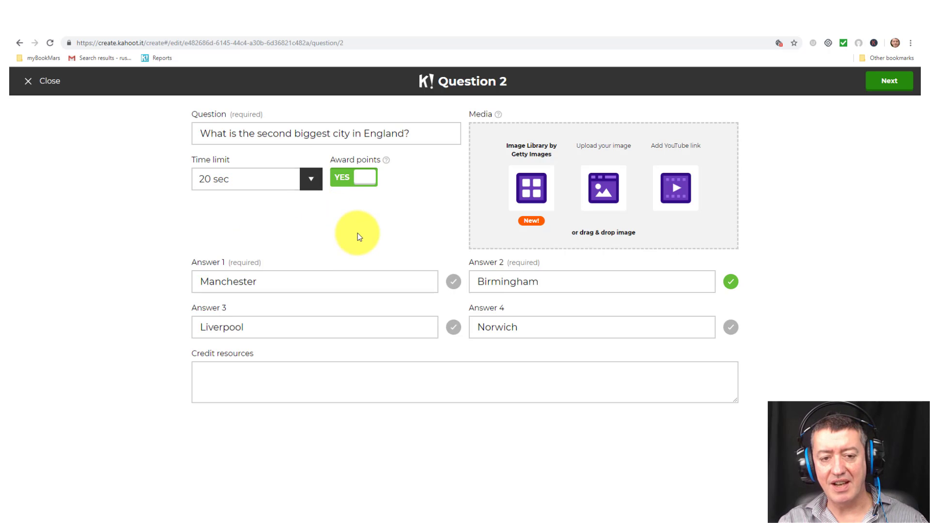
click(890, 81)
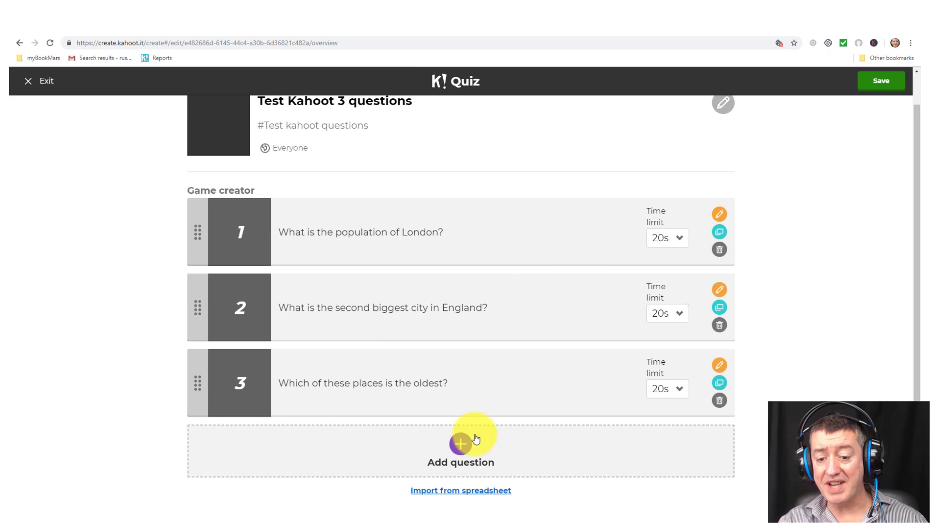
click(899, 80)
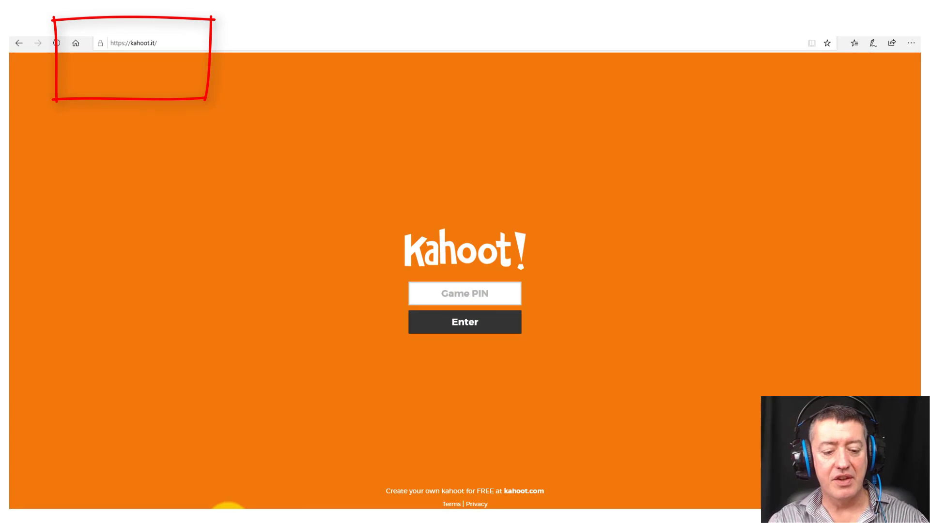
Step: Switch back to the saved quiz in Chrome, launch it for live play in Classic mode and continue to the game lobby
mouse_move(228, 511)
click(283, 480)
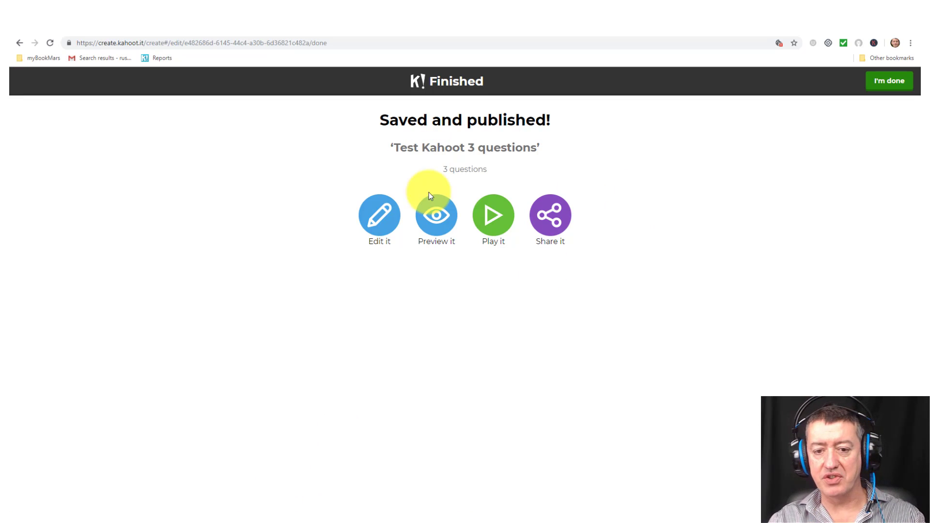
click(495, 218)
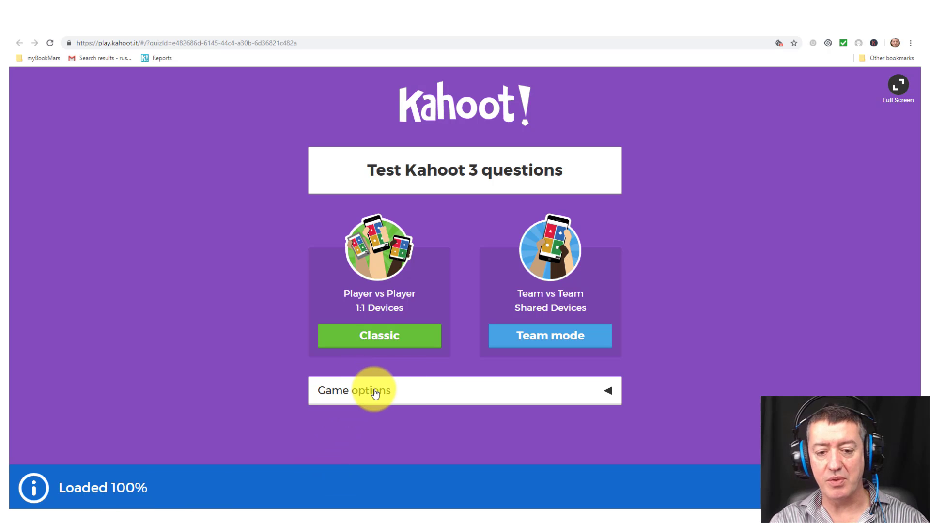
click(381, 338)
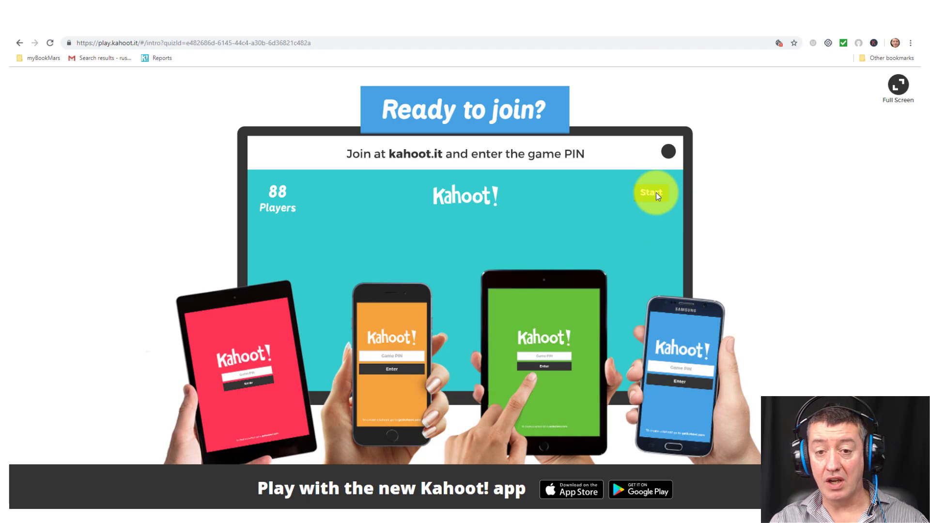
click(656, 194)
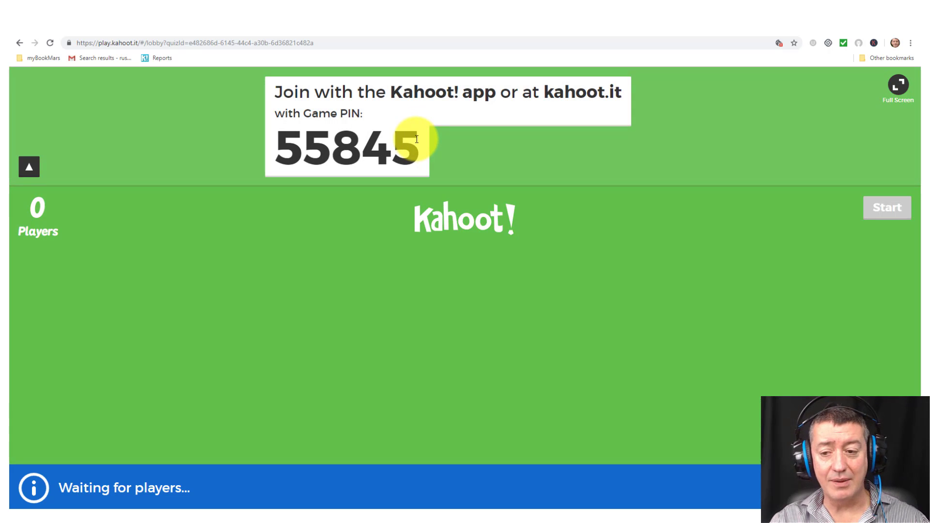
Step: Copy the lobby's game PIN and join the game at kahoot.it in the student's browser with that PIN and a player nickname
drag(417, 140, 334, 133)
right_click(334, 133)
click(351, 140)
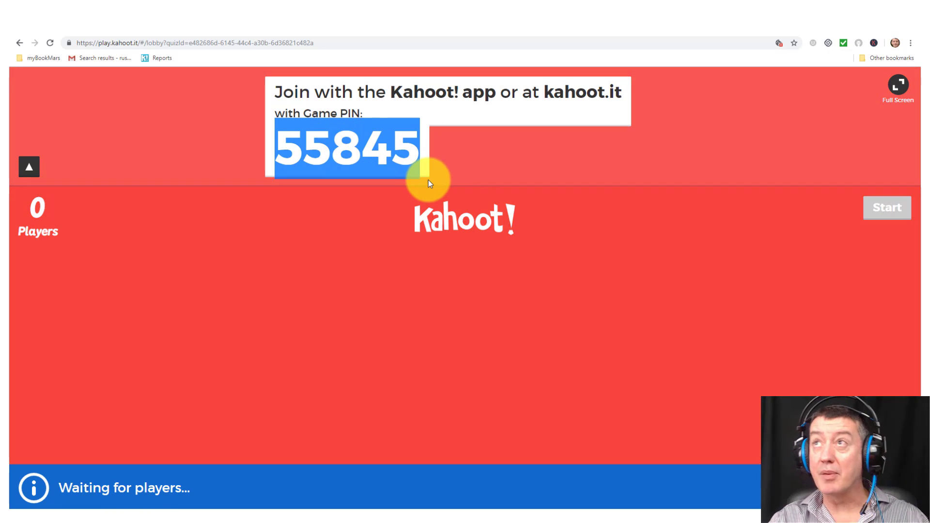
click(87, 508)
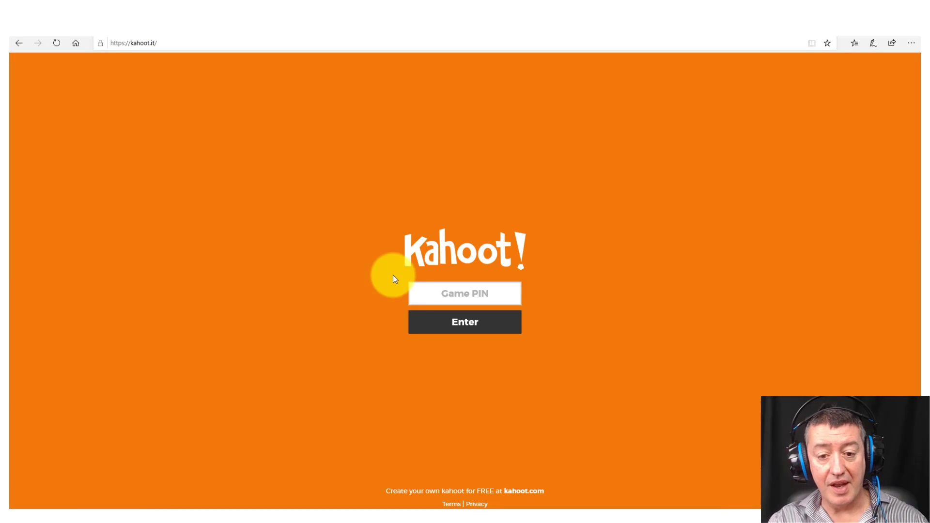
click(467, 300)
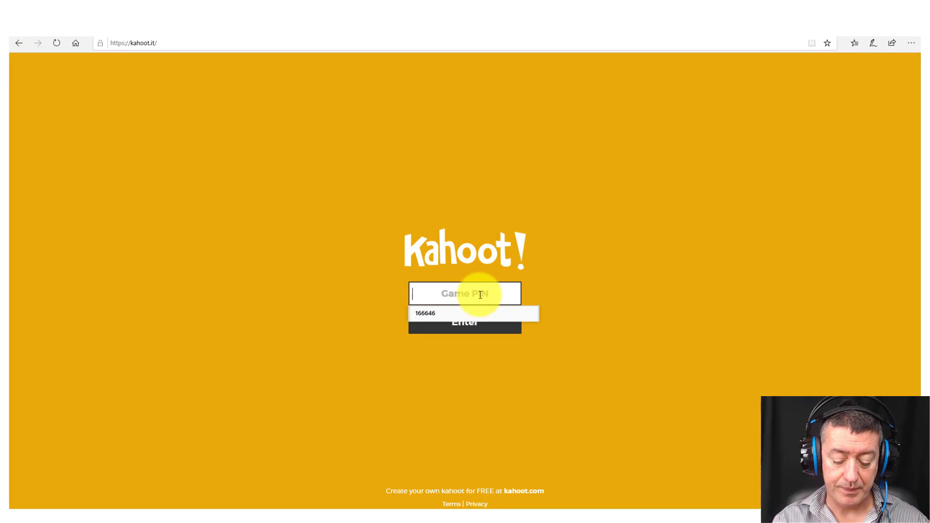
text(55845)
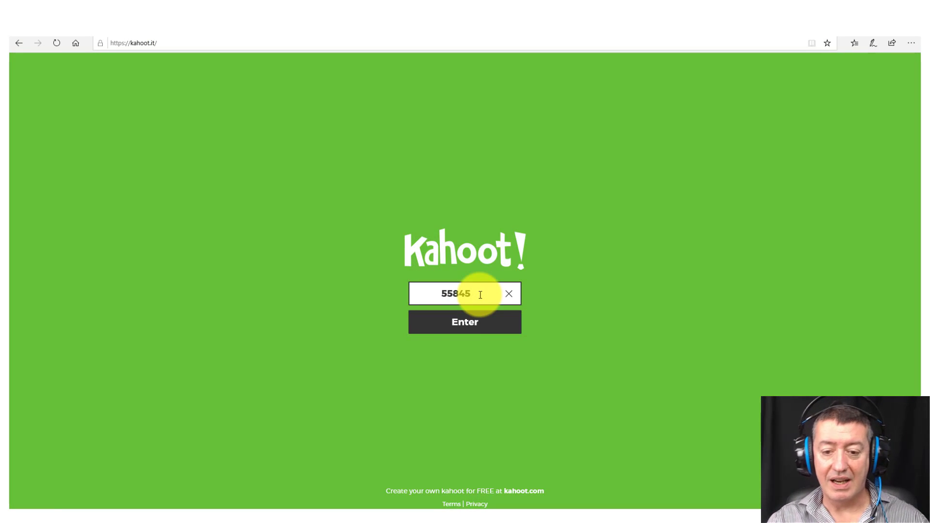
click(468, 324)
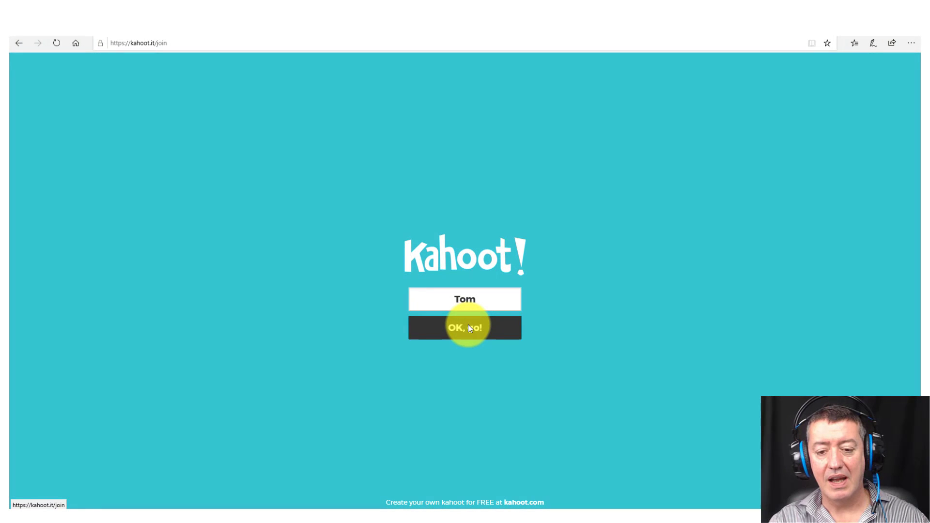
click(479, 301)
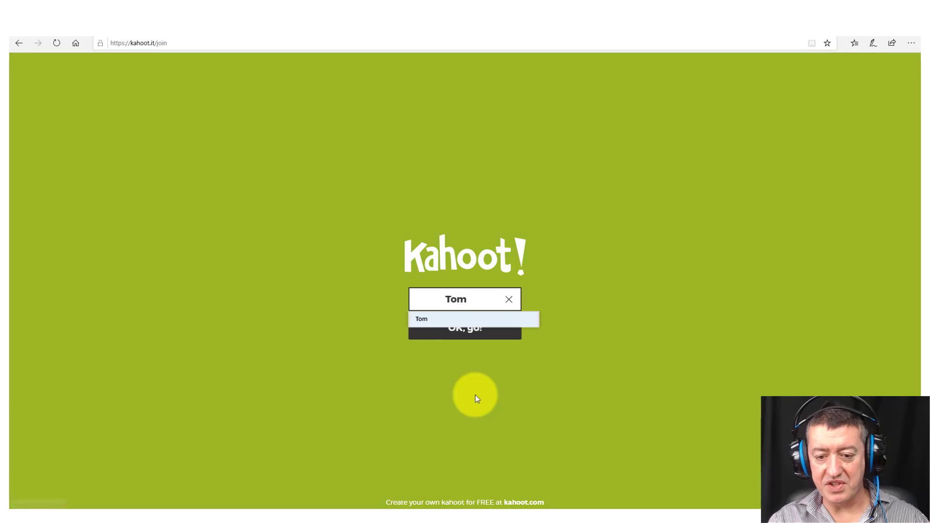
click(468, 332)
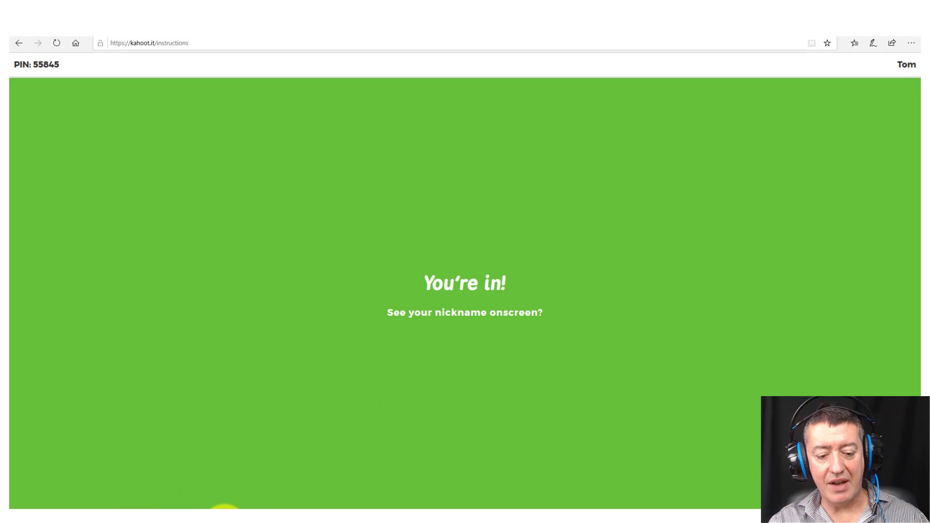
Step: Switch back to the teacher's lobby in Chrome and start the game with the joined player
mouse_move(233, 508)
click(282, 475)
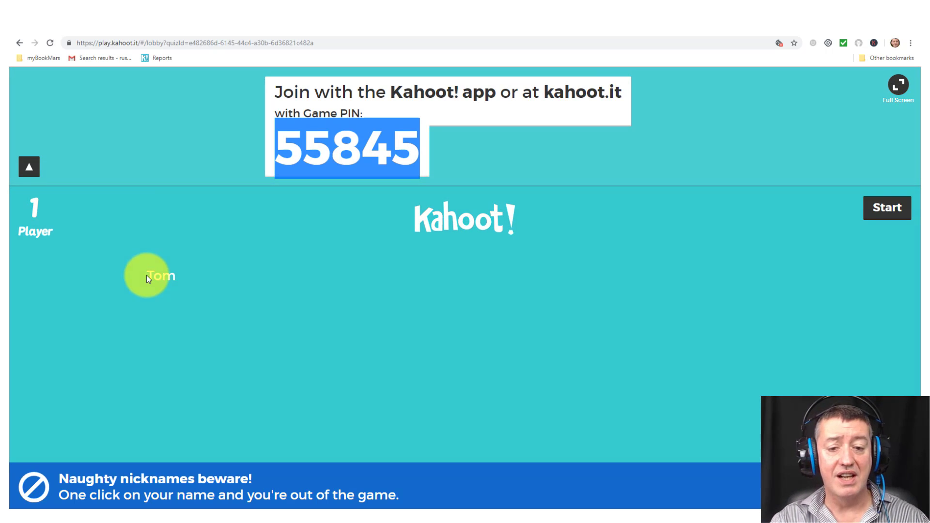
click(888, 208)
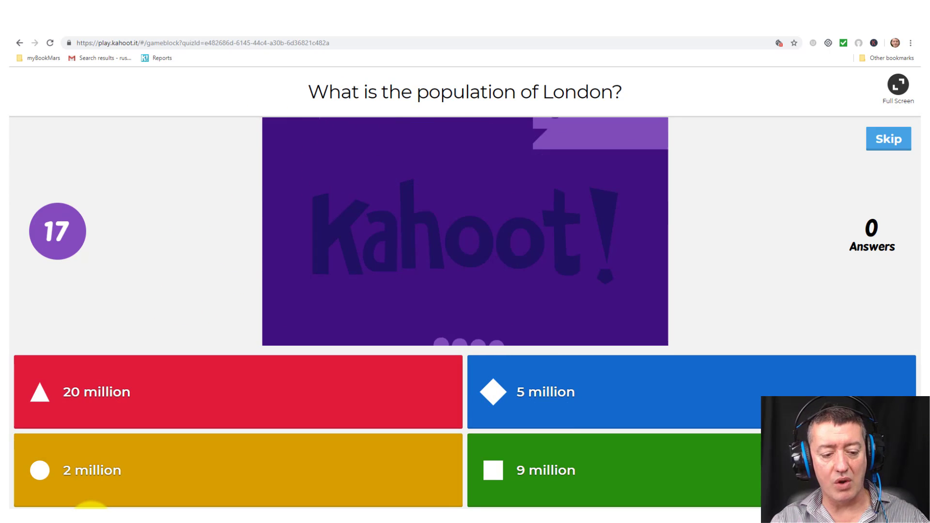
Step: Answer the London population question with "9 million" in the student's browser and return to the teacher's game screen in Chrome
click(89, 511)
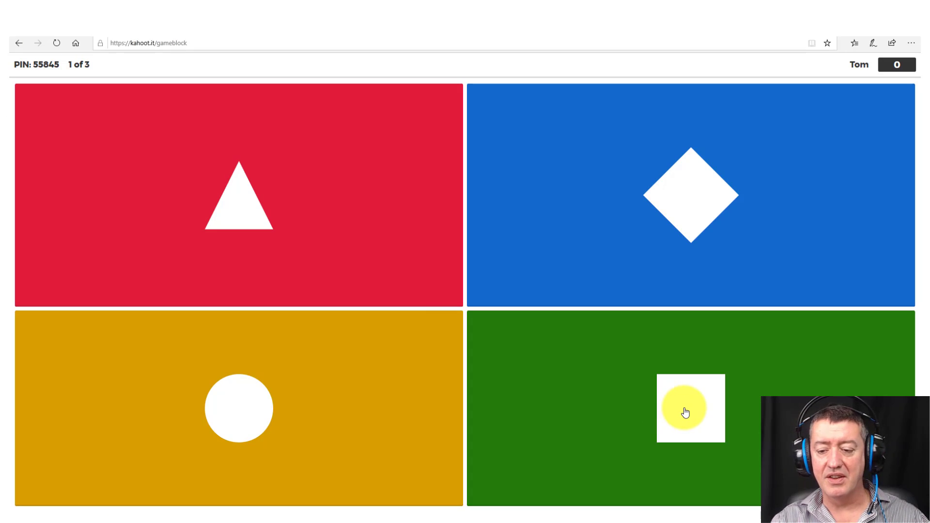
click(685, 411)
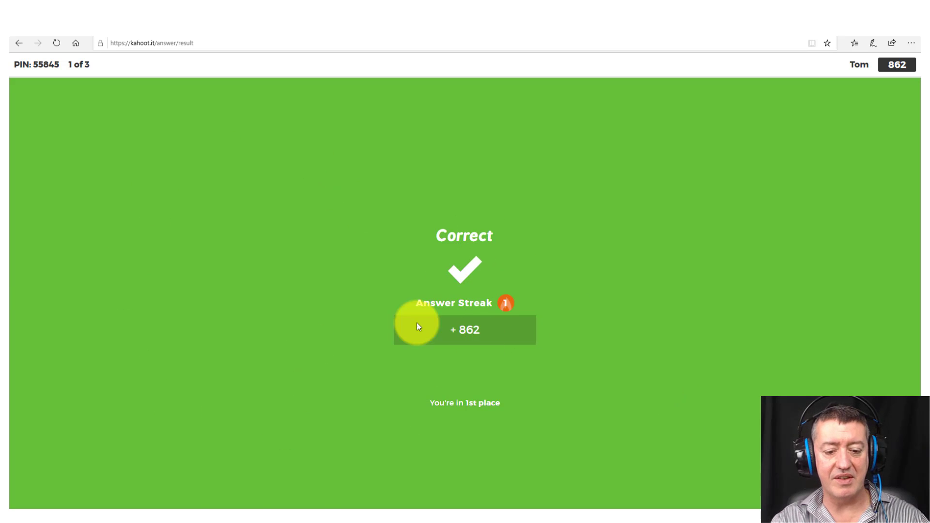
mouse_move(230, 509)
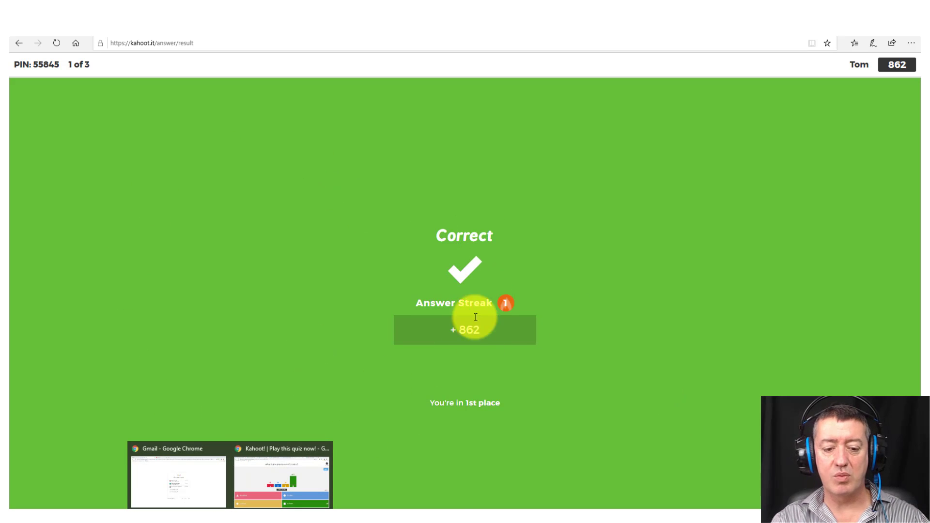
click(312, 473)
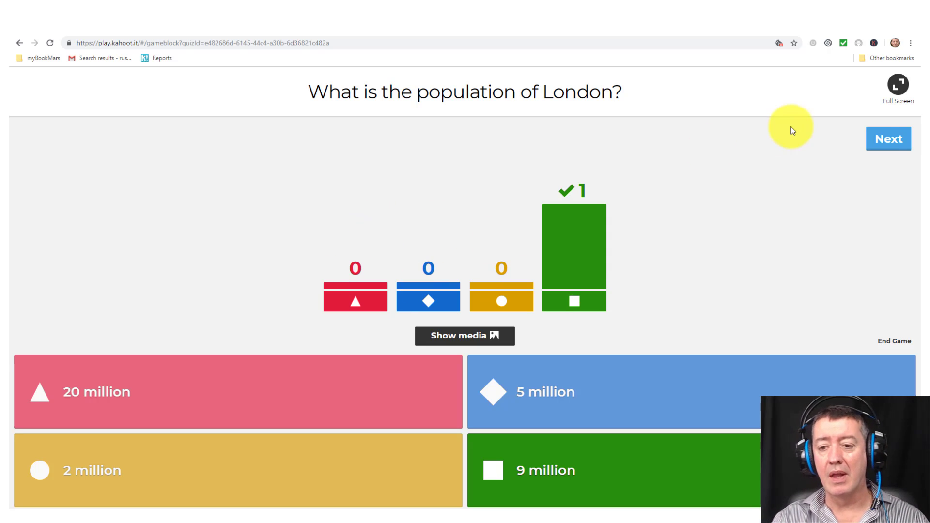
Step: Advance the game to the second question, answer it with "Birmingham" in the student's browser and return to the teacher's screen in Chrome
click(887, 140)
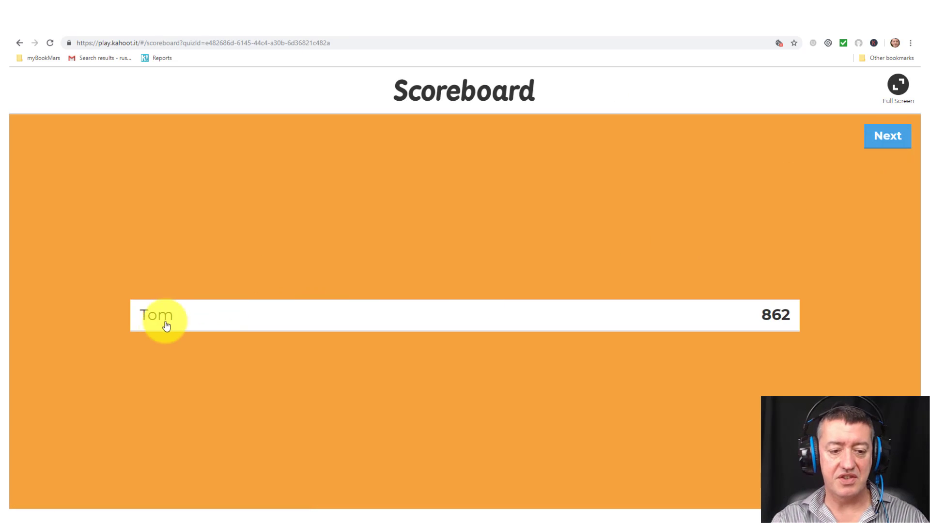
click(882, 138)
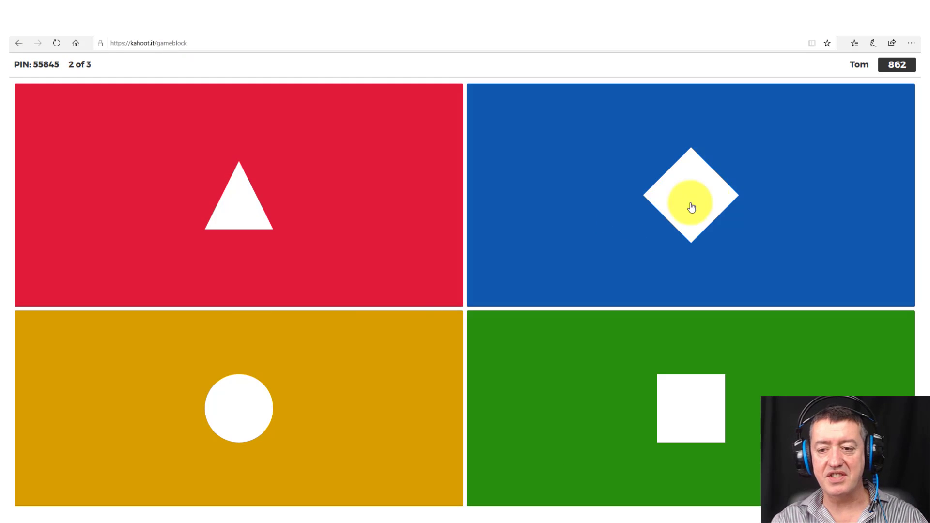
click(691, 208)
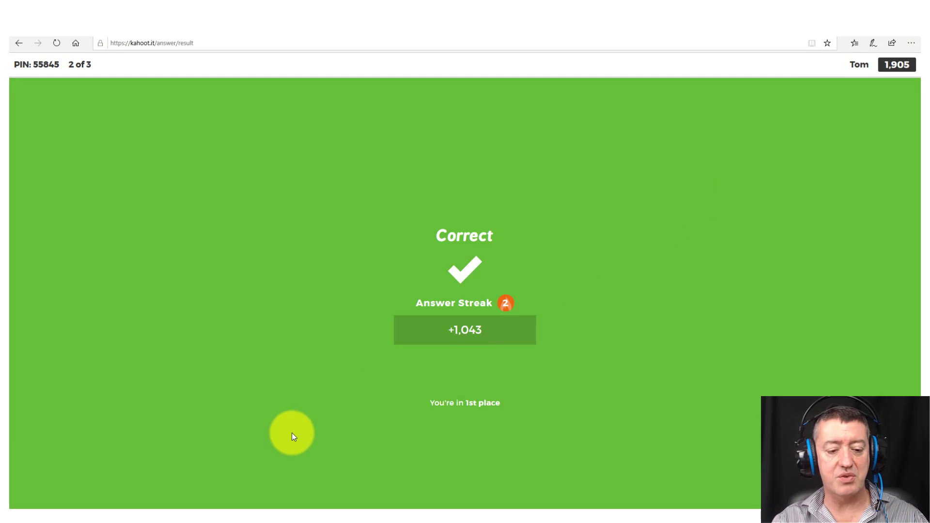
mouse_move(231, 508)
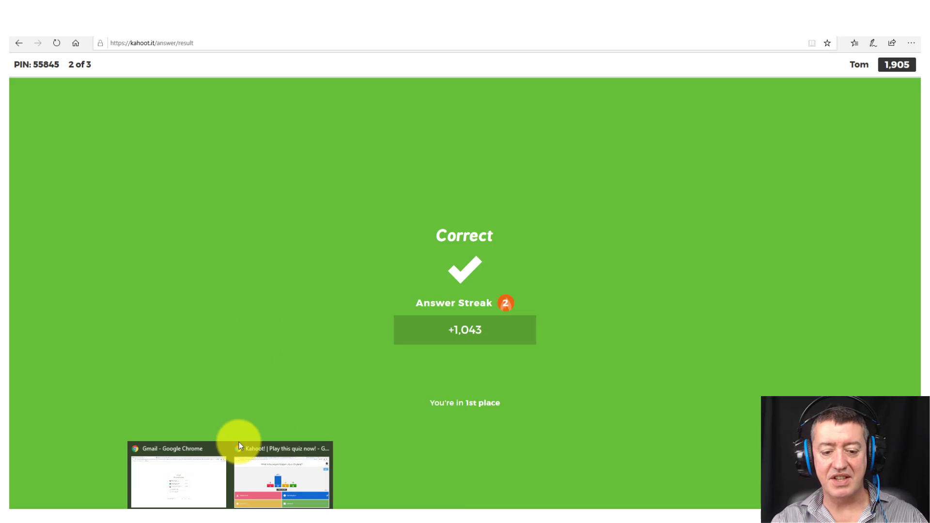
click(284, 470)
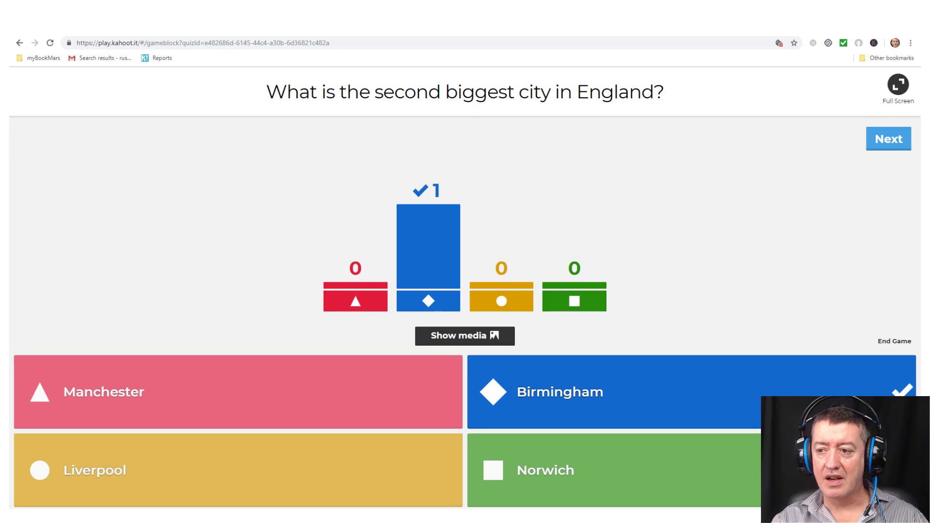
Step: Advance to the third question, answer it with "London Bridge" in the student's browser and switch back to the teacher's screen in Chrome
click(885, 142)
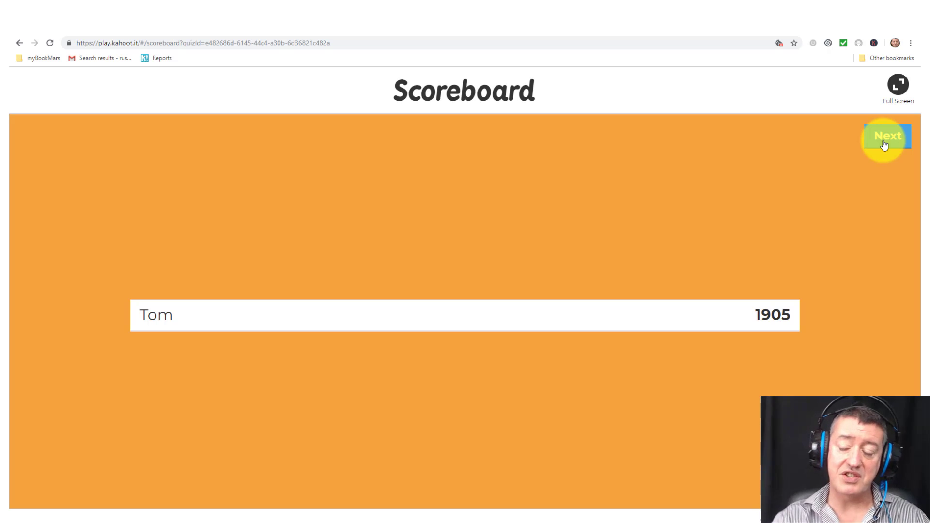
click(884, 144)
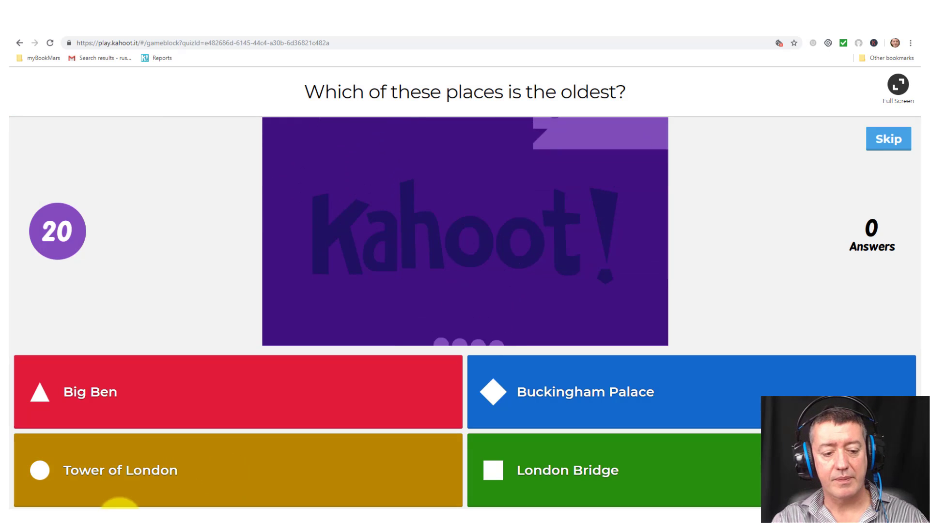
click(86, 514)
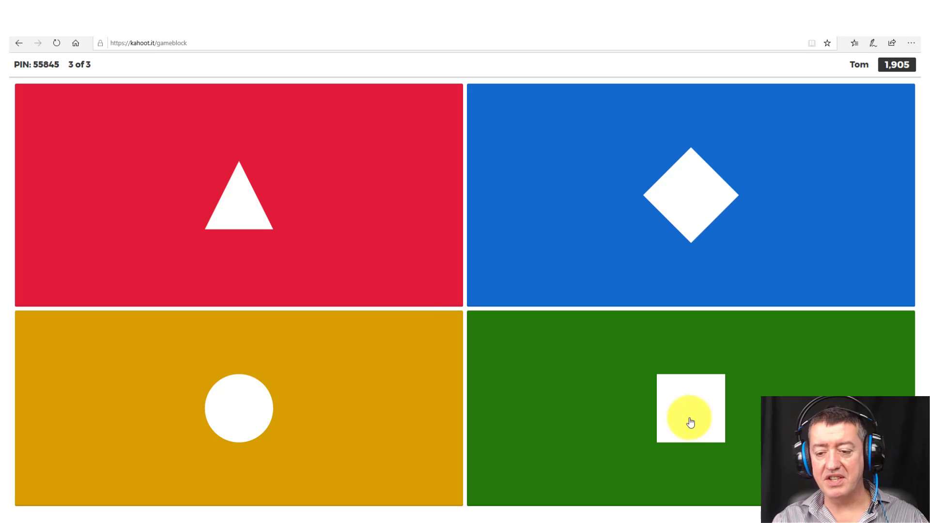
click(689, 421)
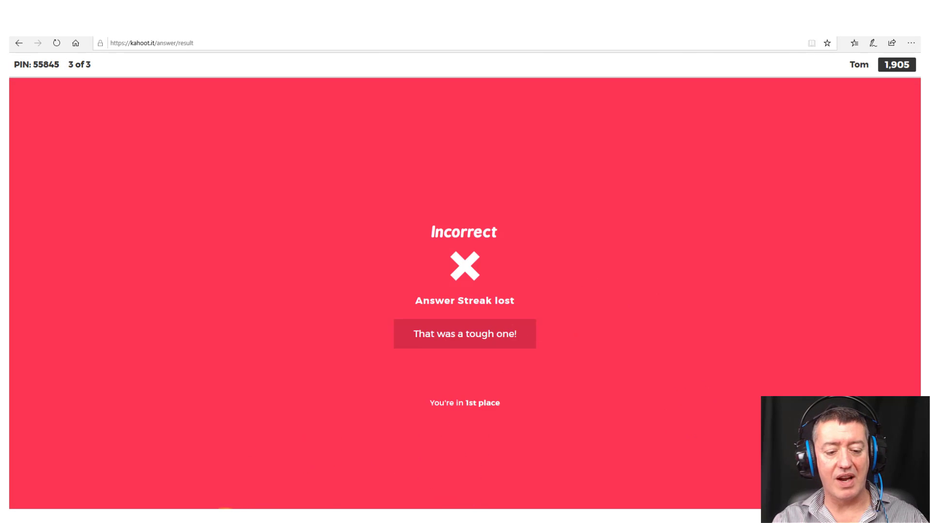
mouse_move(233, 515)
click(307, 481)
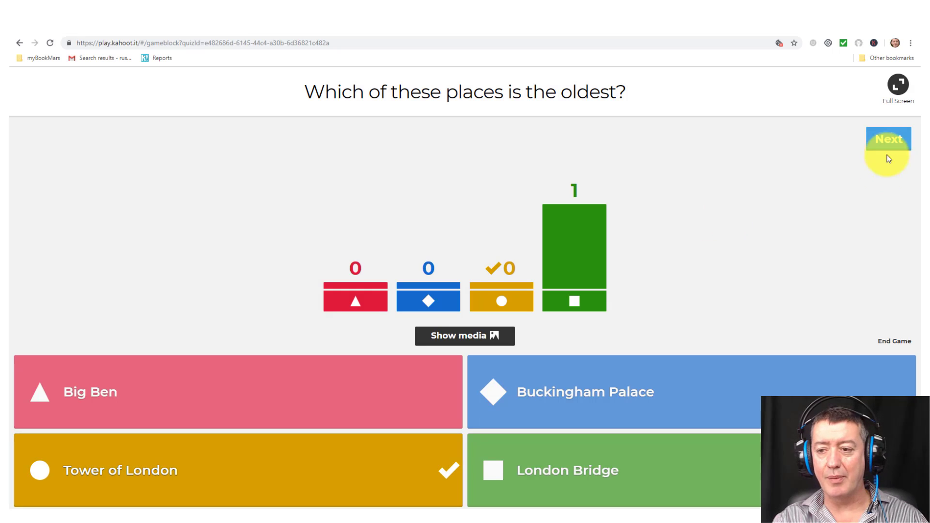
Step: Continue to the final podium, check the player's ranking in the student's browser and return to the teacher's podium screen in Chrome
click(886, 141)
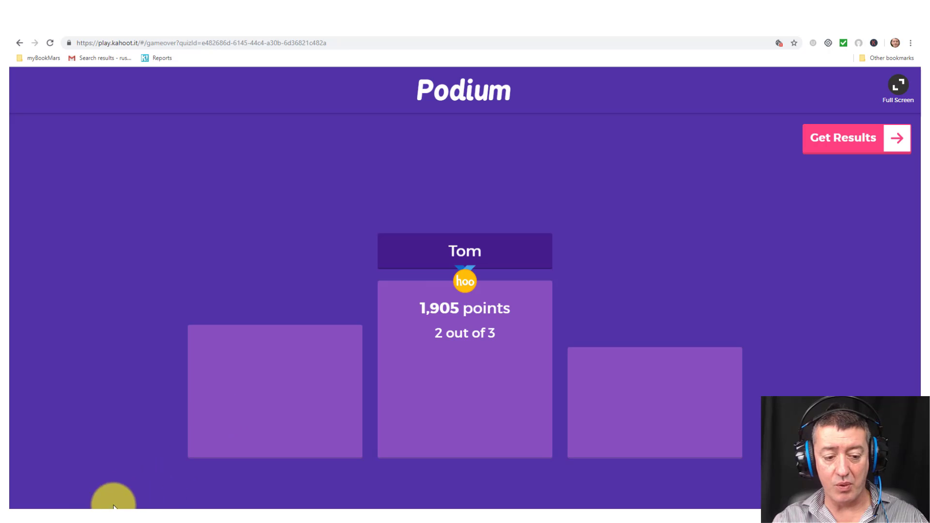
click(90, 508)
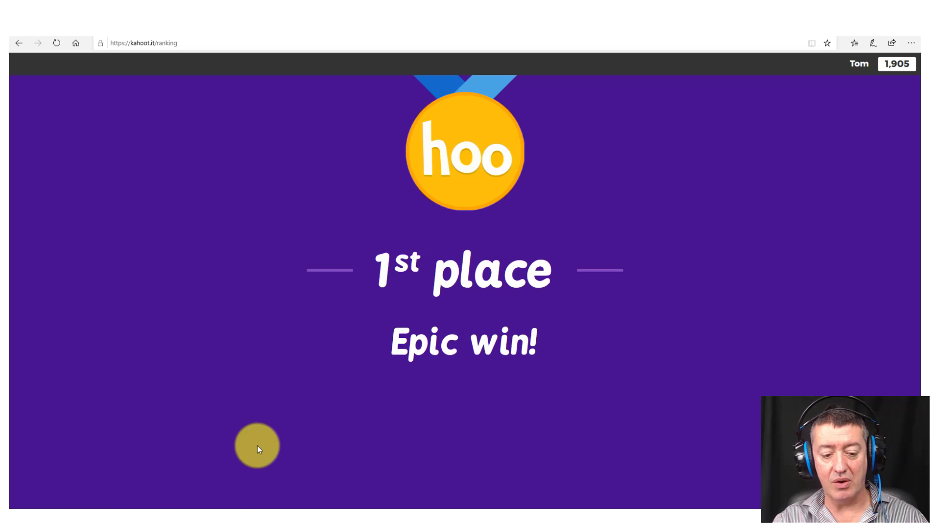
mouse_move(241, 508)
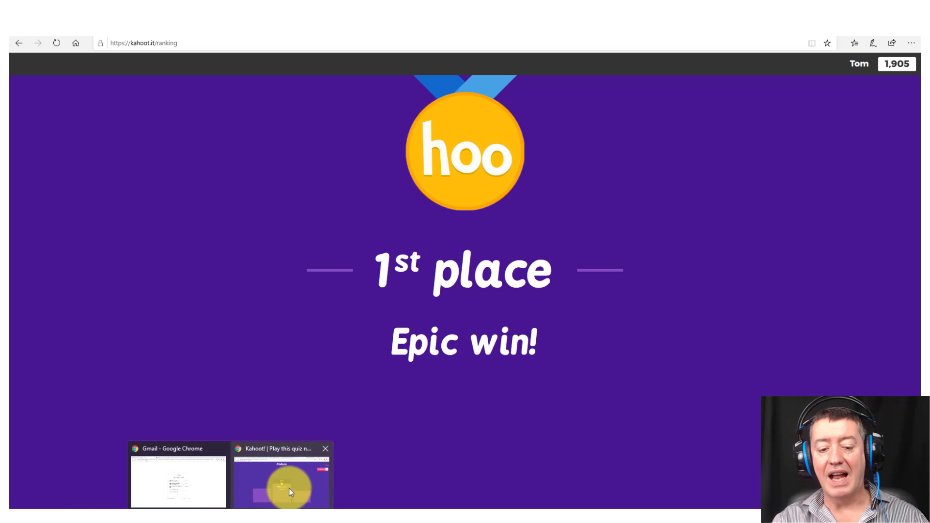
click(289, 488)
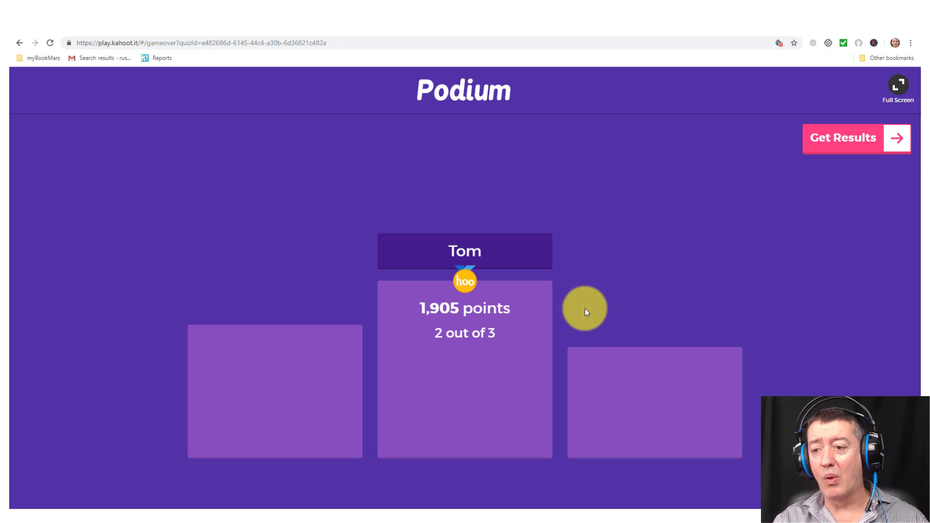
Step: Get the game results and submit student feedback with thumbs up for learning and recommendation and the happy face for feeling
click(842, 138)
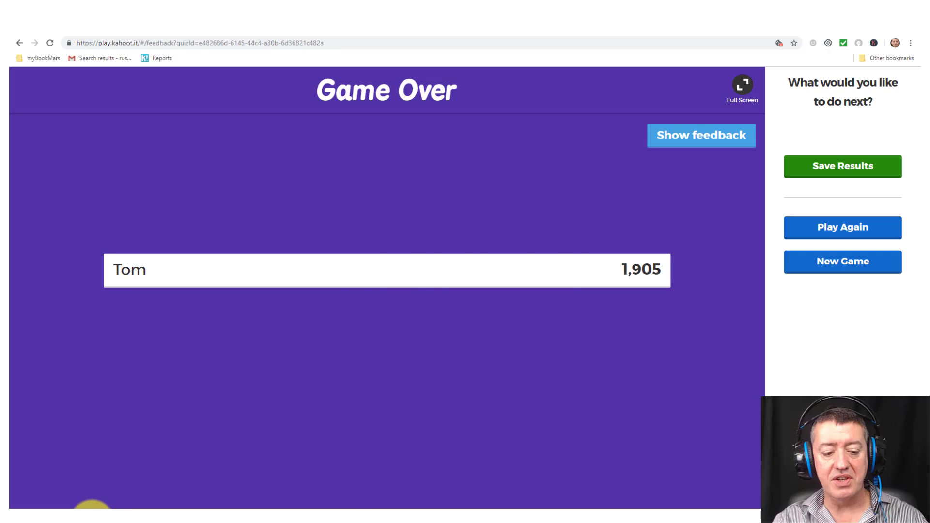
click(92, 508)
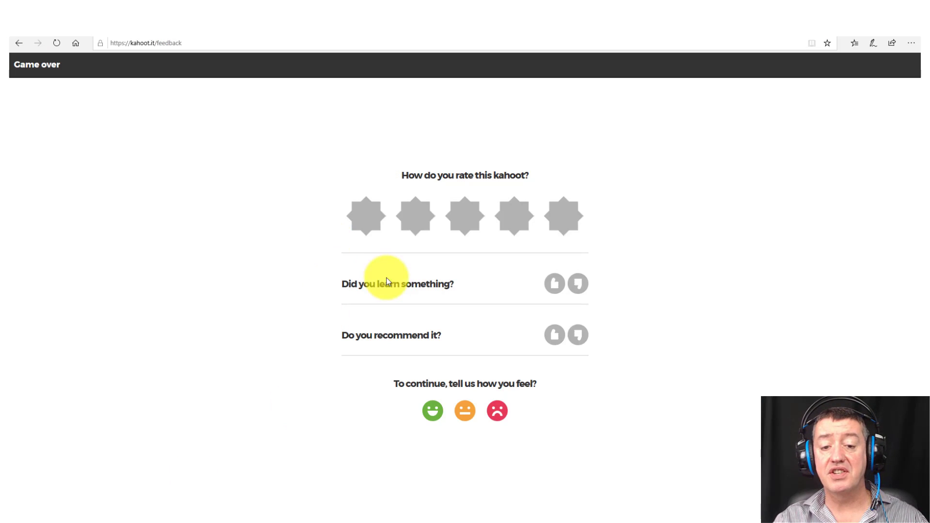
click(556, 285)
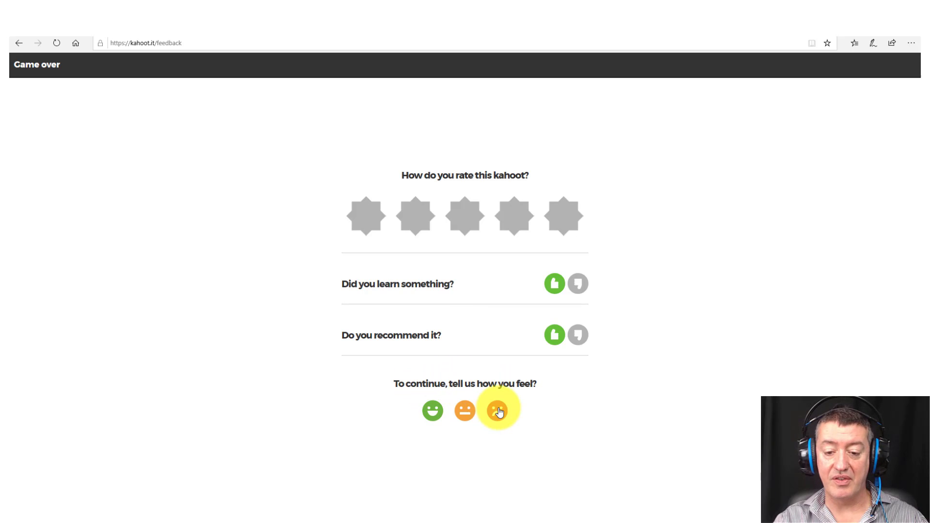
click(433, 411)
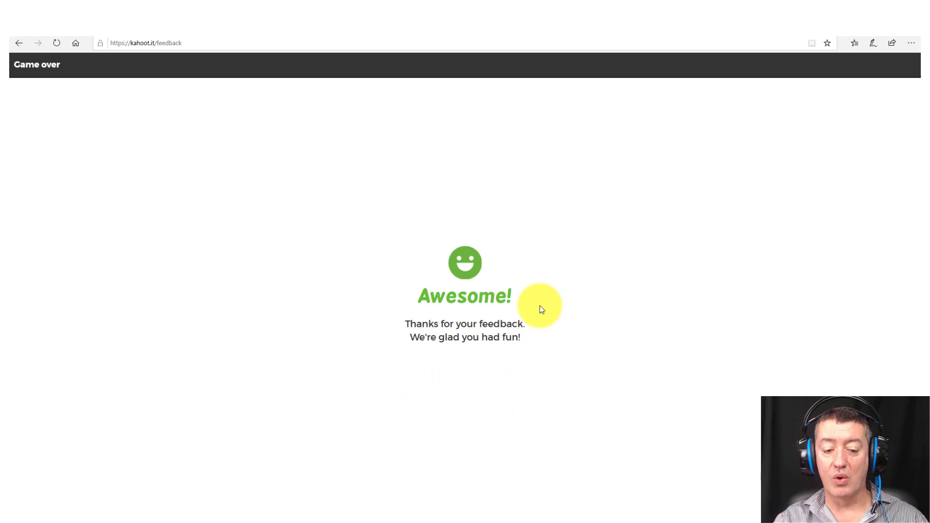
Step: Switch back to the teacher's Game Over screen in Chrome and show the players' feedback
mouse_move(228, 513)
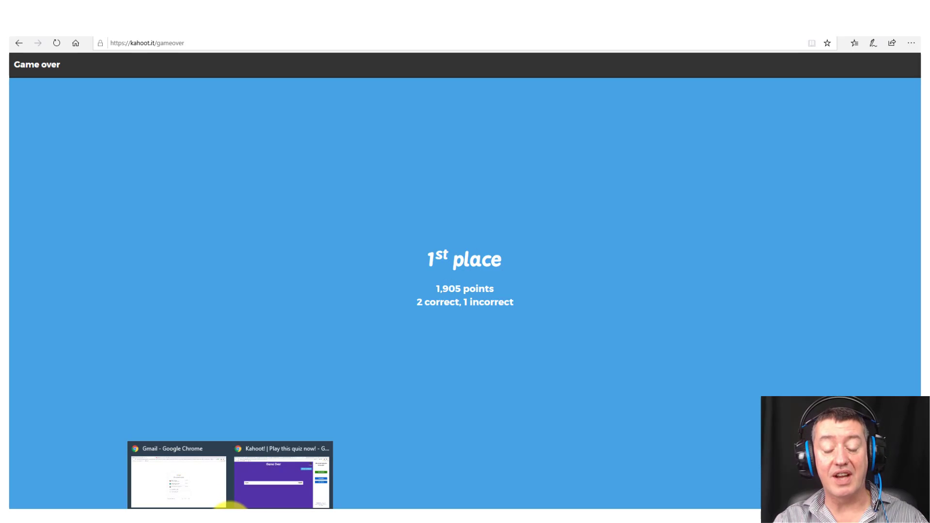
click(272, 495)
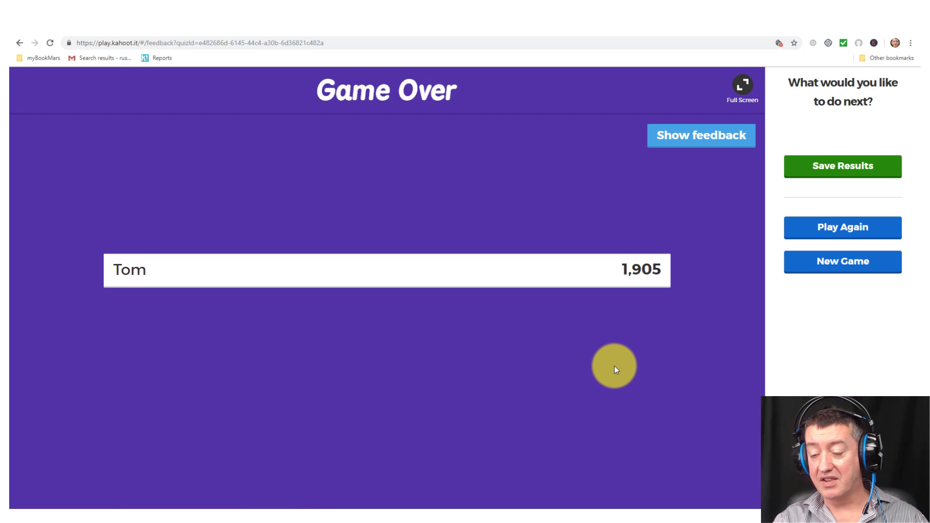
click(688, 141)
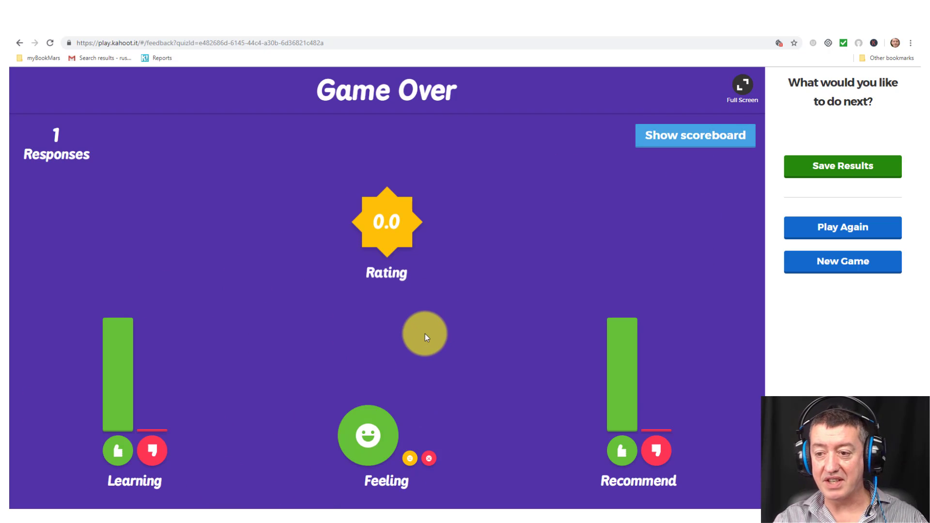
Step: Save the game results by direct download and open the file "results (1).xlsx" in Excel
click(844, 173)
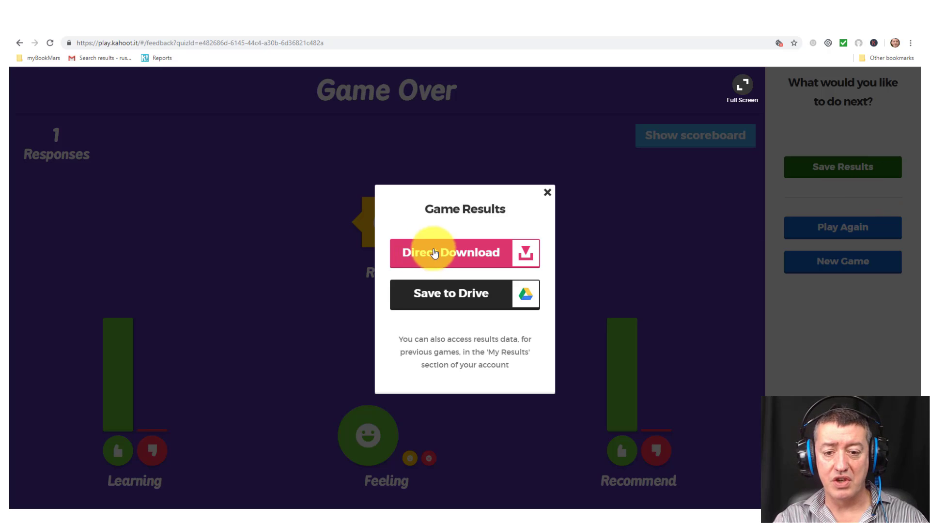
click(467, 257)
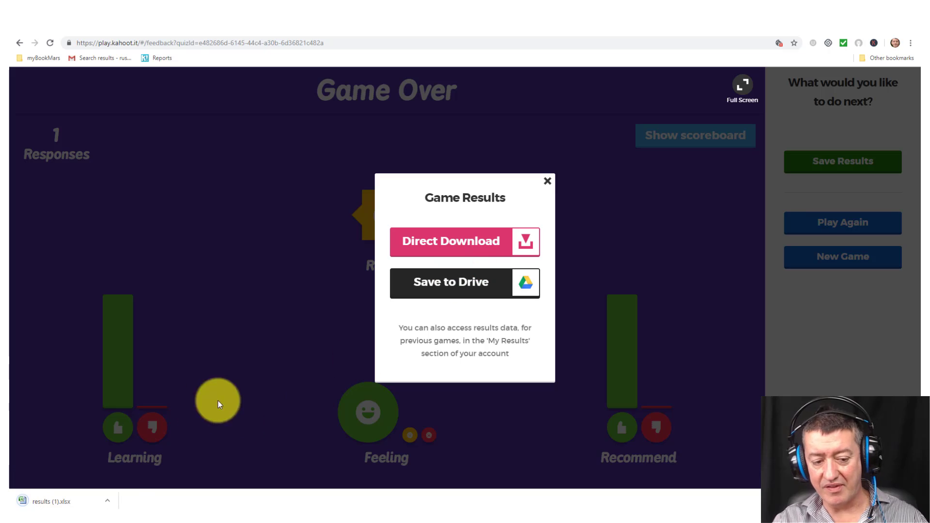
click(109, 503)
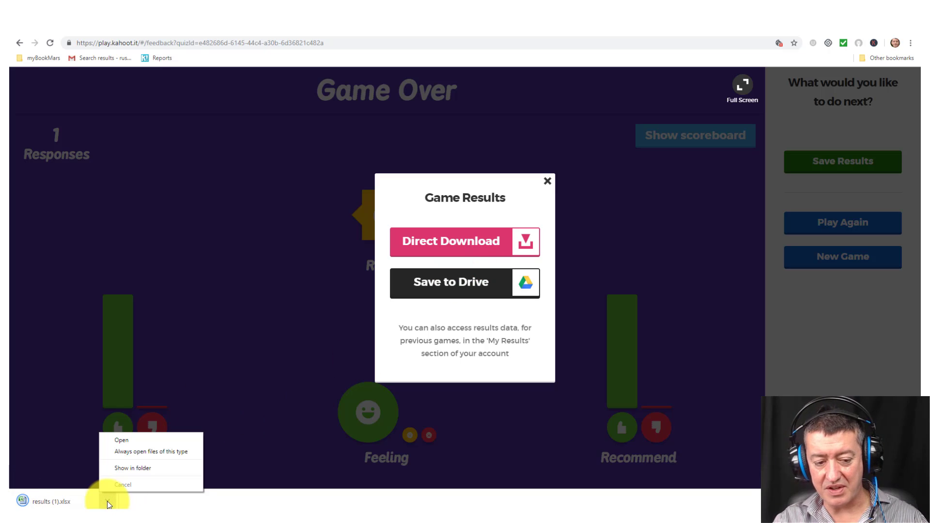
click(132, 442)
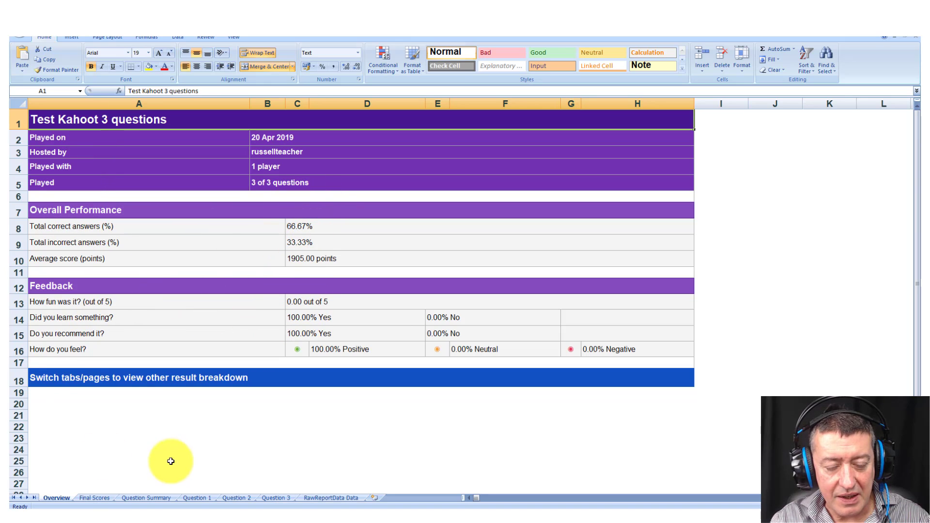
Step: Examine the Final Scores, Question Summary and Question 1 sheets of the downloaded results workbook
click(97, 499)
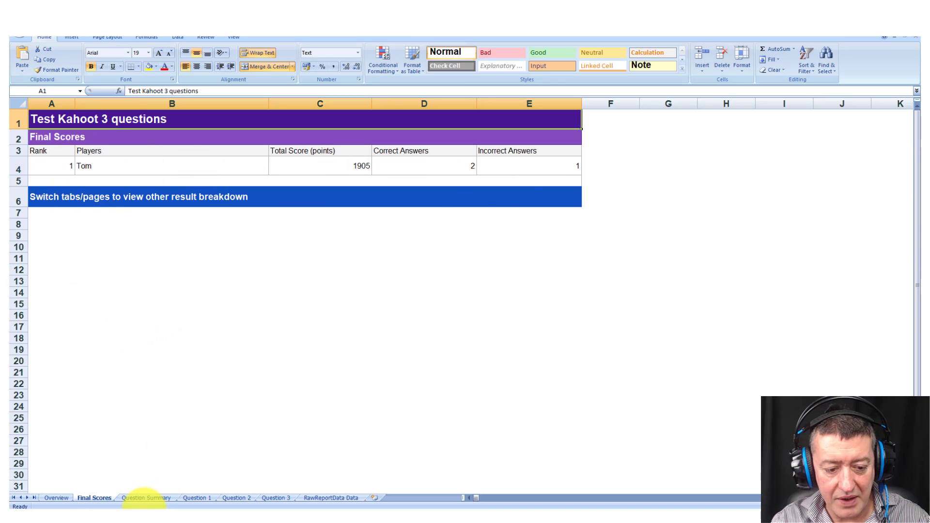
click(148, 498)
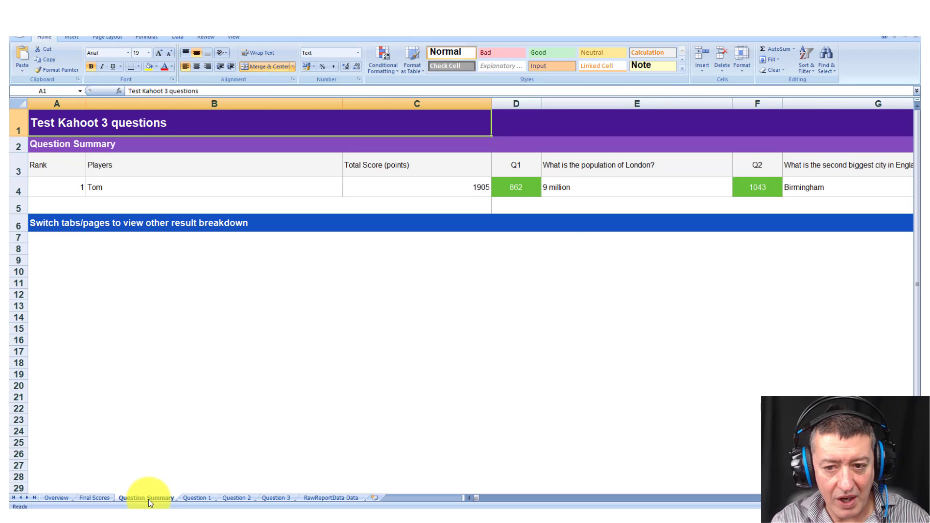
click(192, 497)
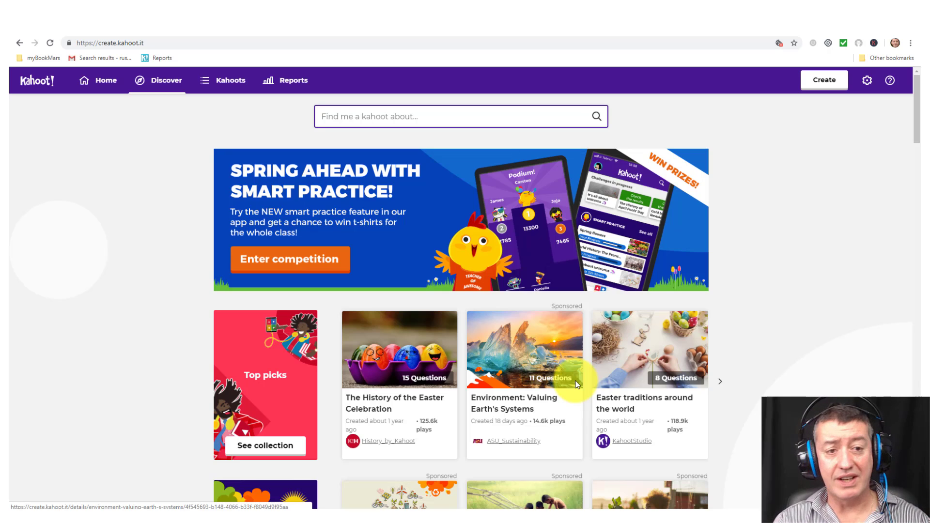
Step: From Kahoot's list of reports, download the "Quiz on London" report of Apr 19 2019, 12:05pm as .xlsx and open it in Excel
click(223, 87)
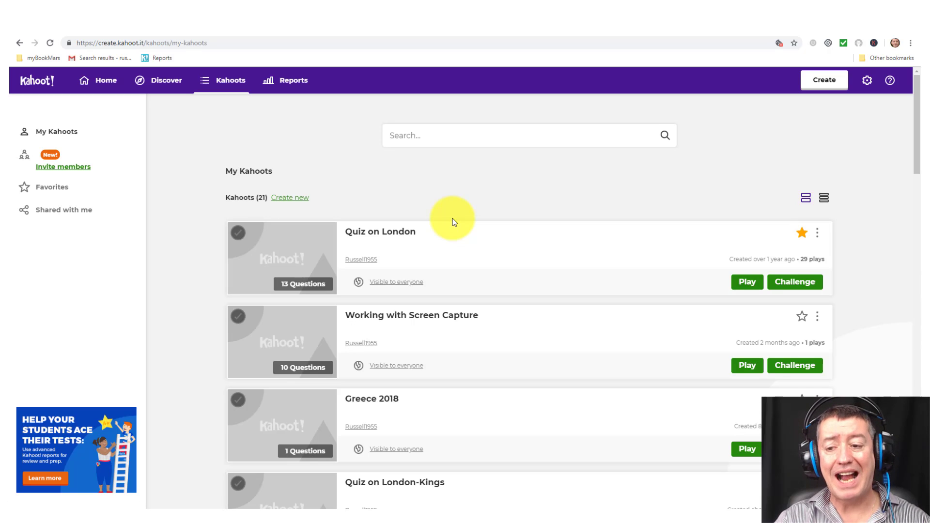
click(293, 83)
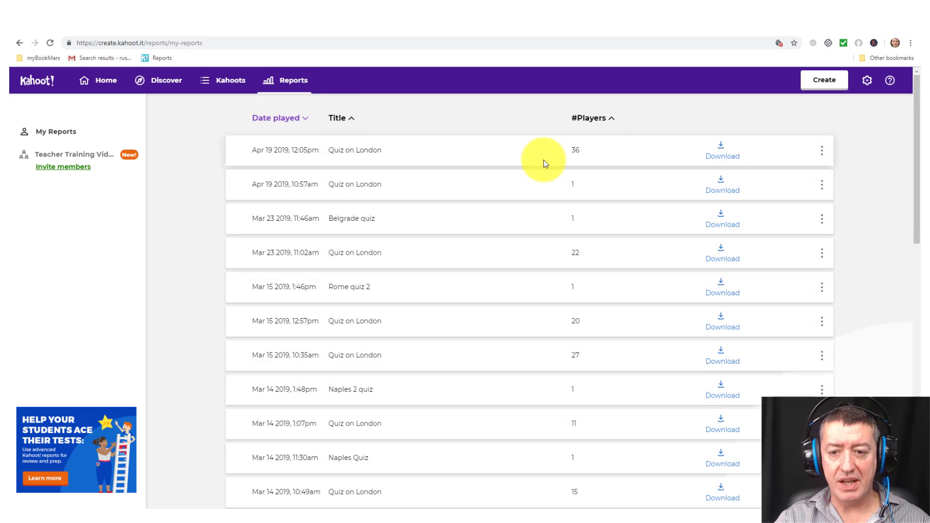
click(822, 151)
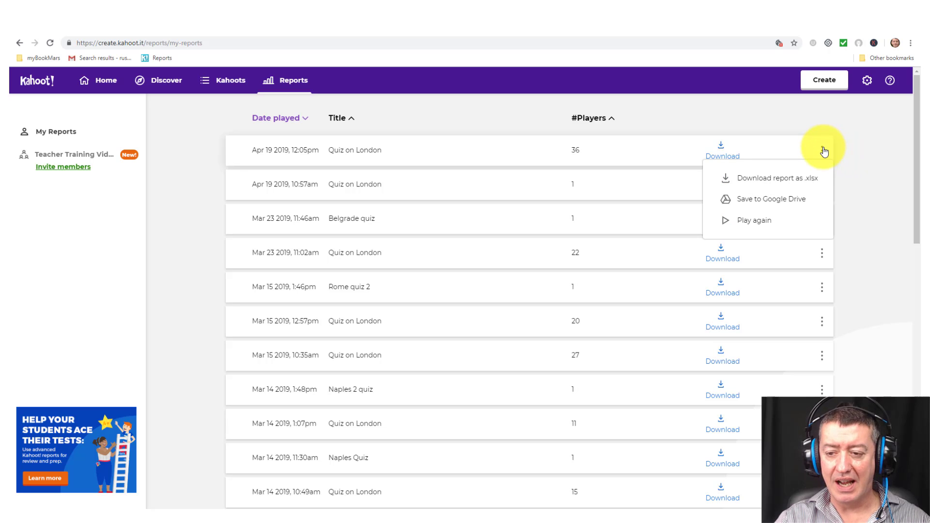
click(770, 180)
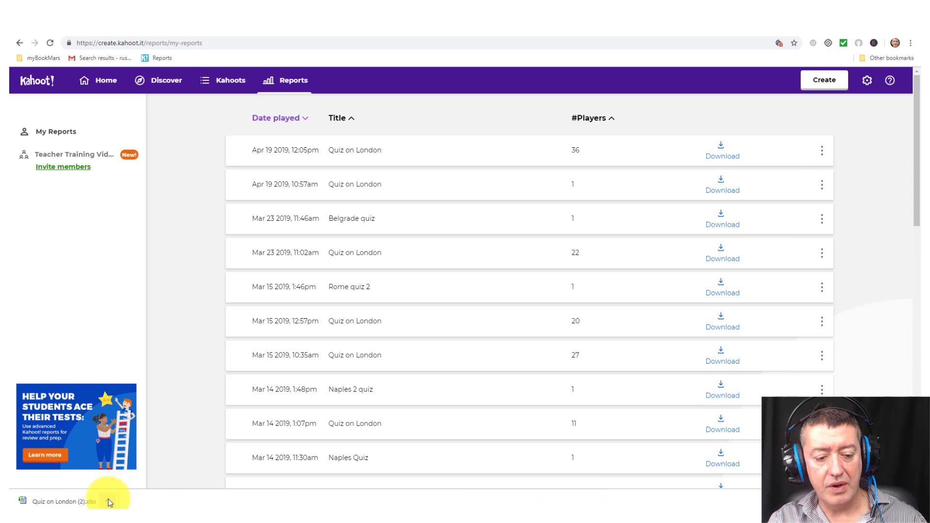
click(109, 502)
click(121, 434)
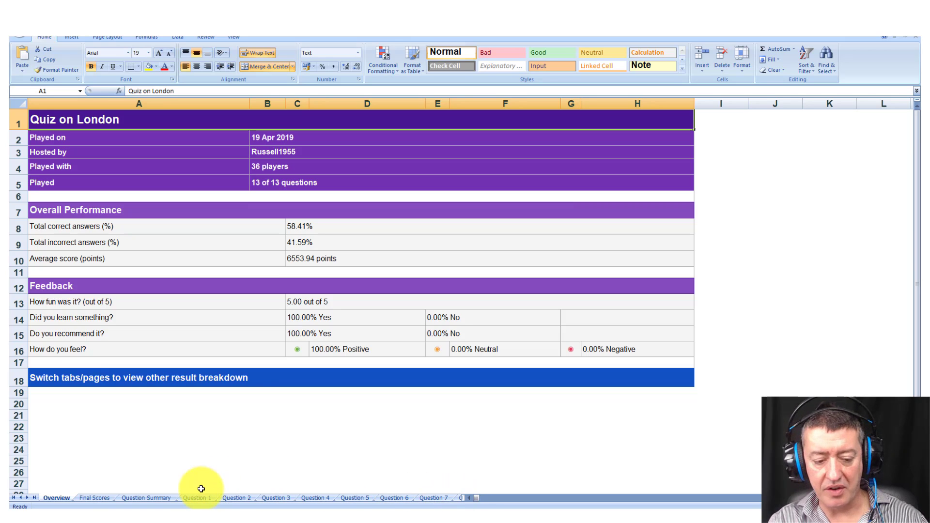
Step: Examine the Question Summary sheet of the "Quiz on London" report from Q1 through Q13
click(135, 498)
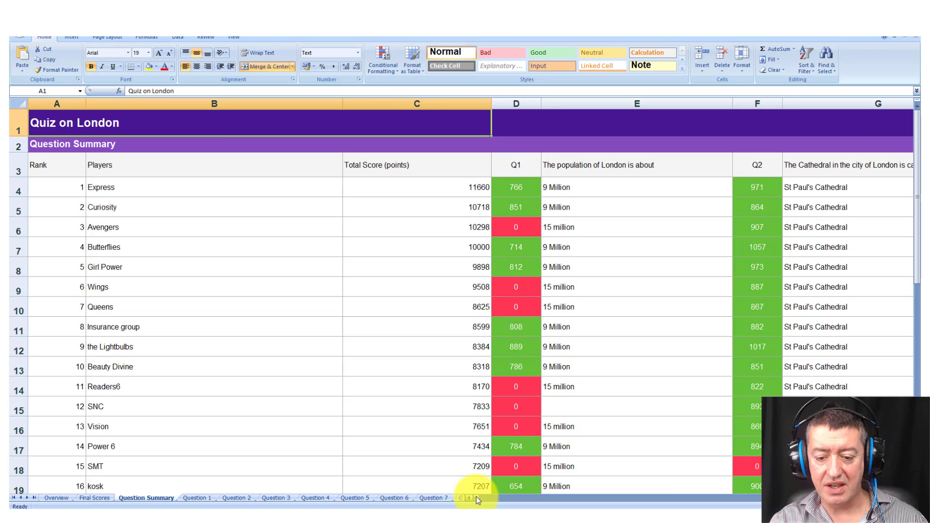
drag(475, 496, 475, 496)
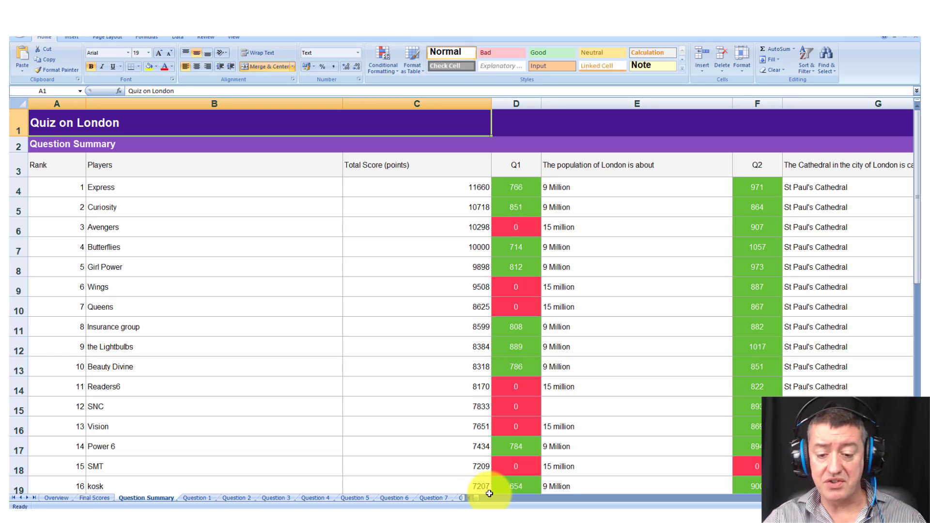
drag(482, 503, 486, 504)
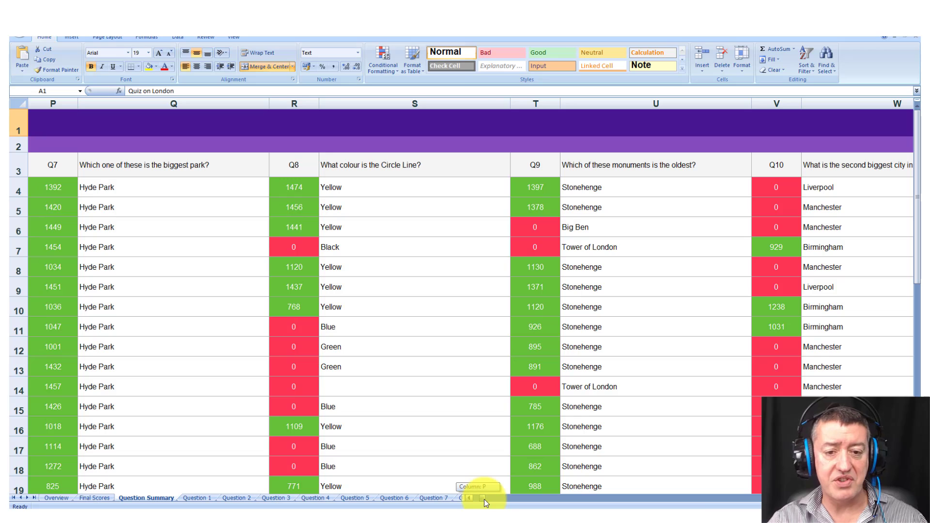
drag(486, 504, 488, 505)
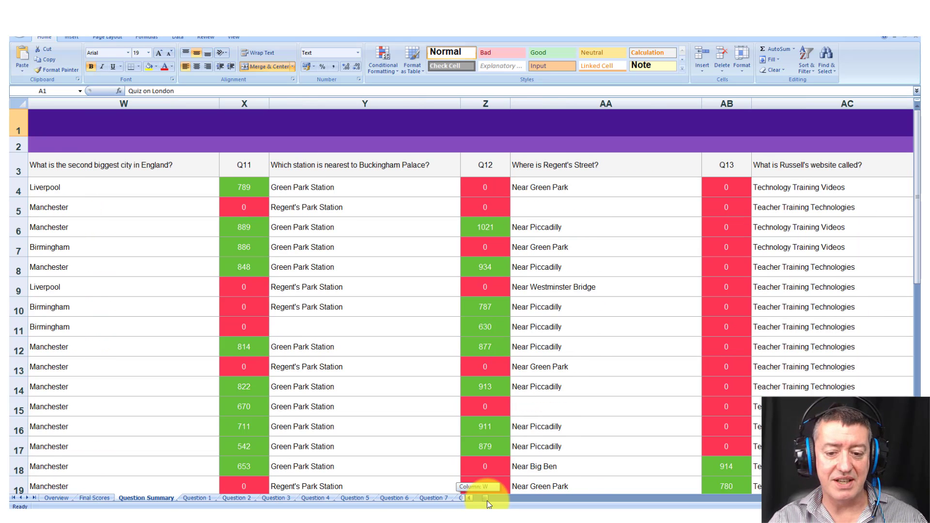
drag(489, 505, 472, 496)
Step: Examine the answer summary and player details on the Question 1 sheet, and return to the Question Summary sheet
click(198, 498)
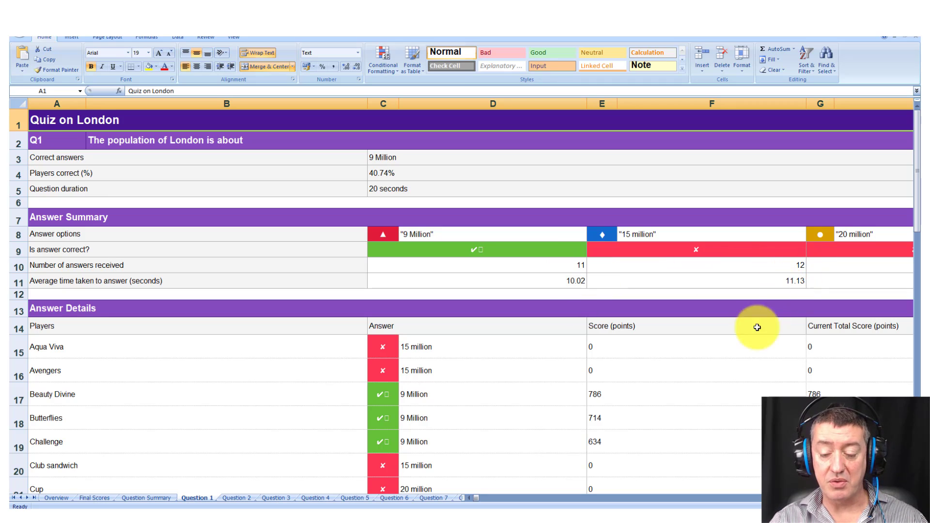
scroll(697, 499, right, 10)
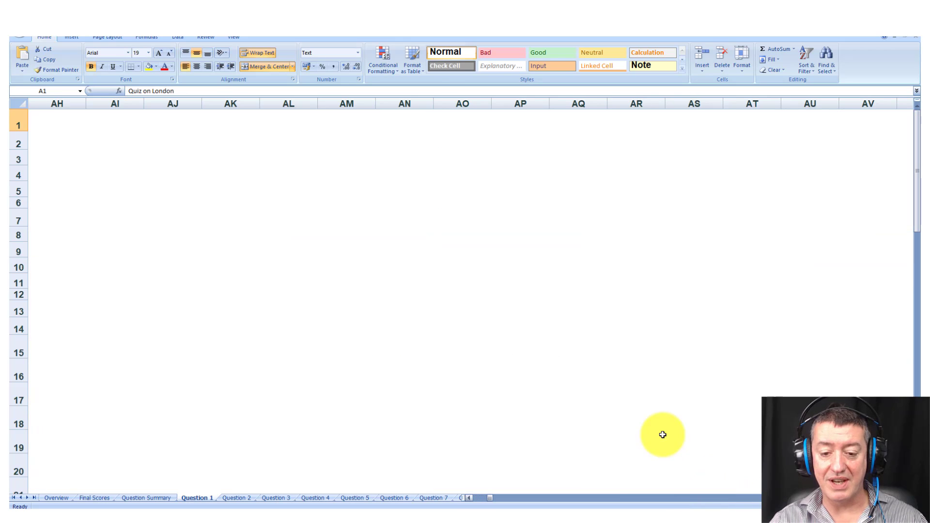
drag(487, 498, 473, 495)
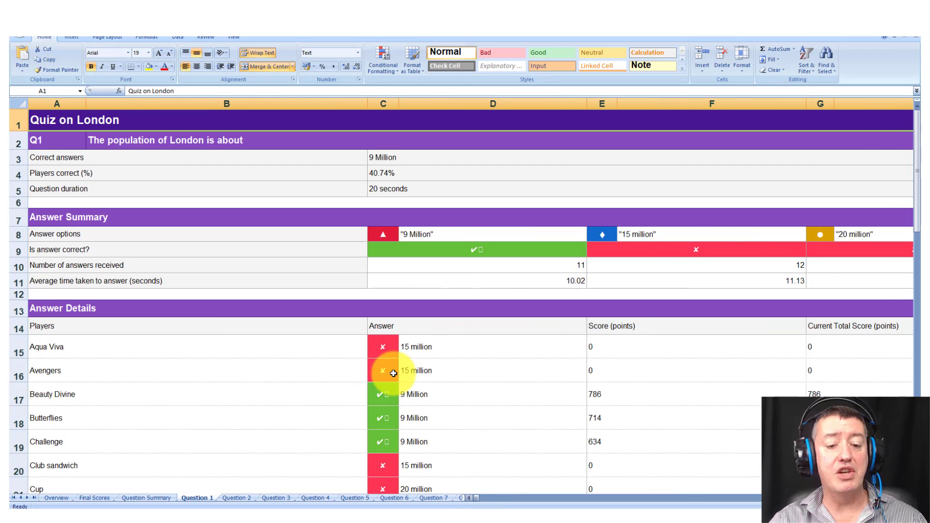
click(146, 498)
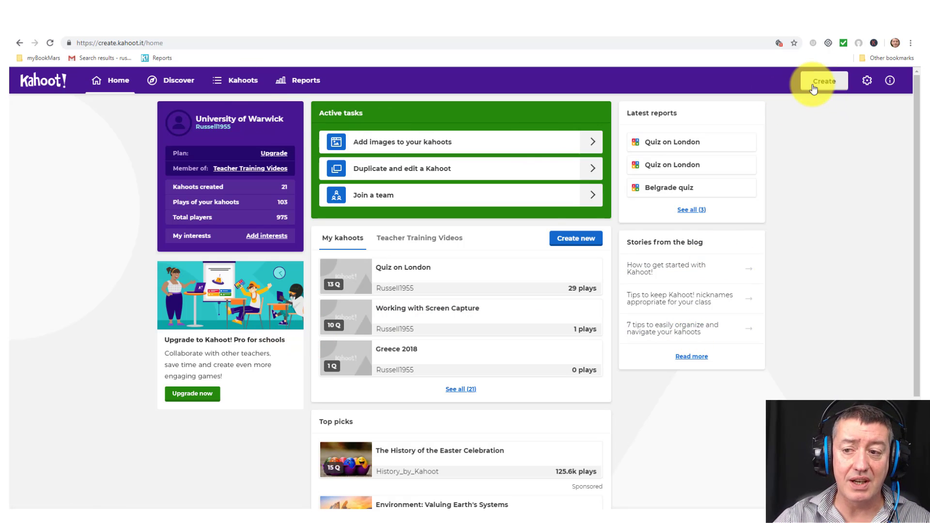
Step: In Kahoot's My Kahoots list, share "Quiz on London" with another Kahoot user by entering and selecting the teacher's username
click(240, 80)
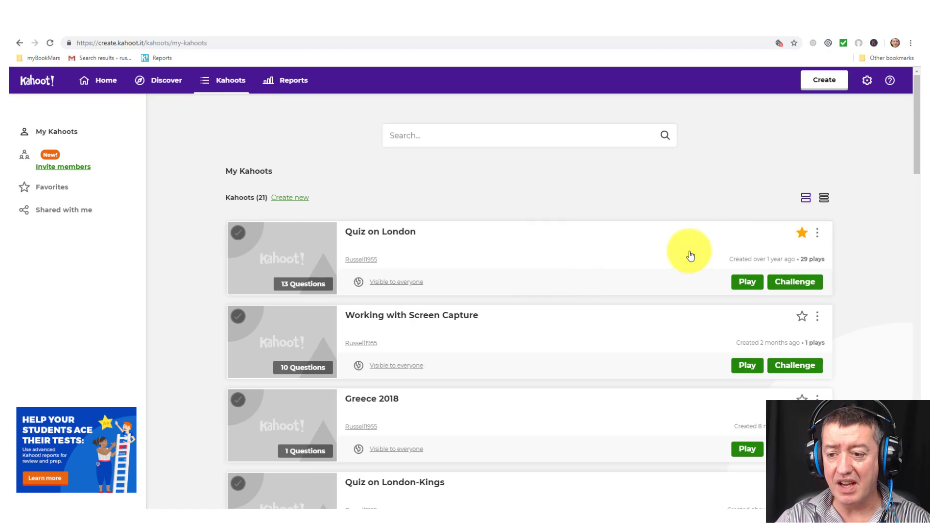
click(818, 236)
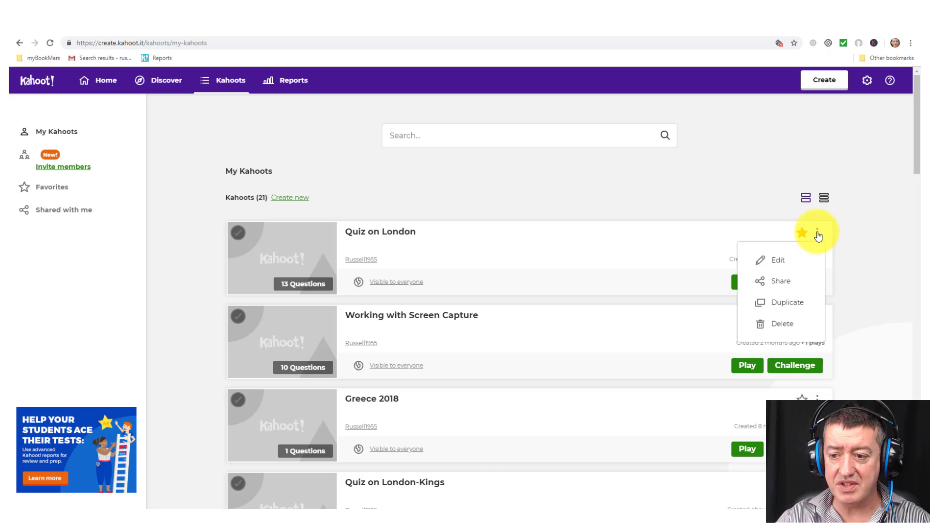
click(781, 281)
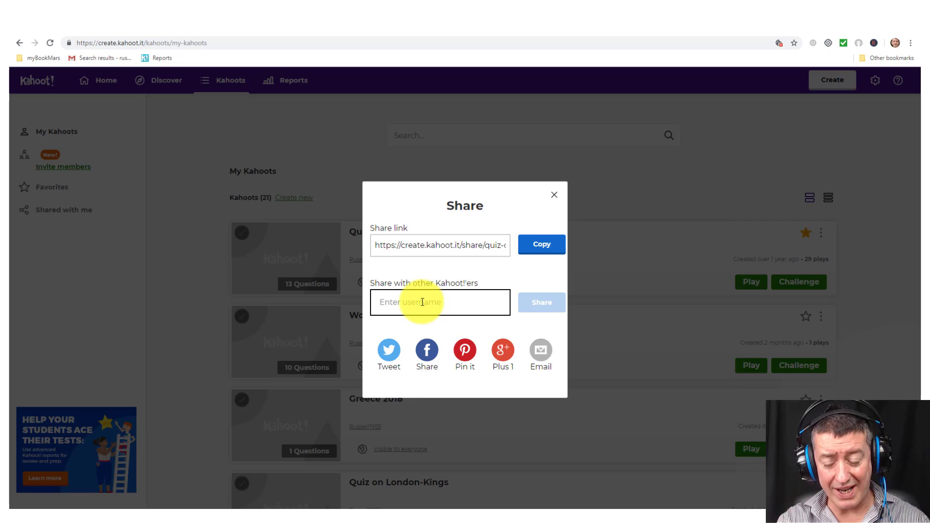
text(Russell)
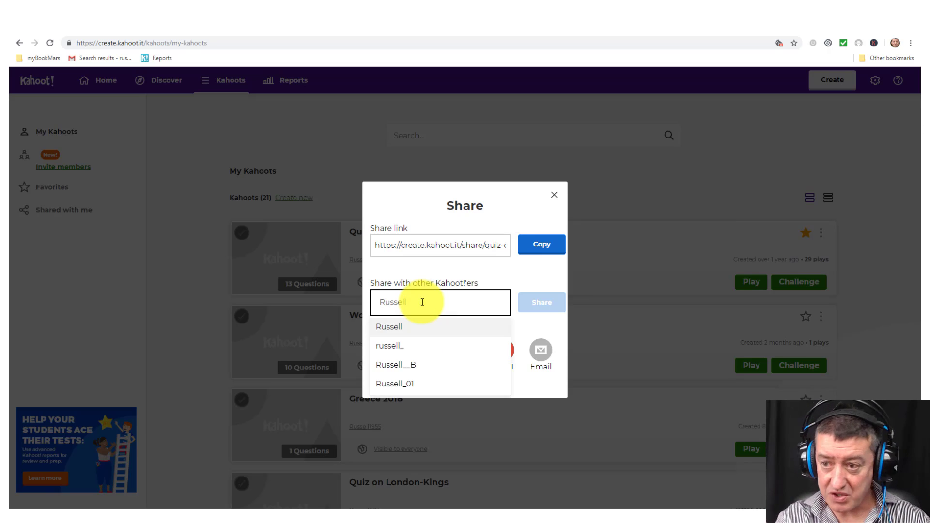
text(tea)
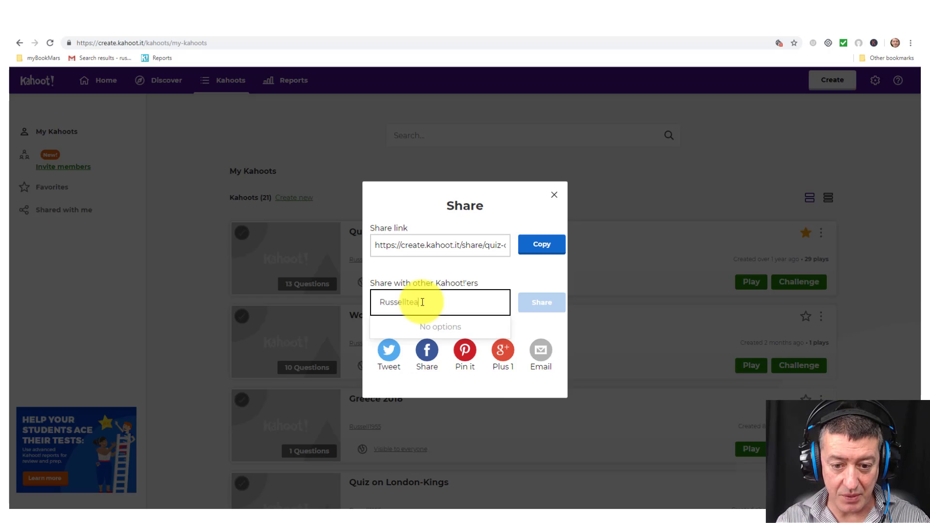
text(cher)
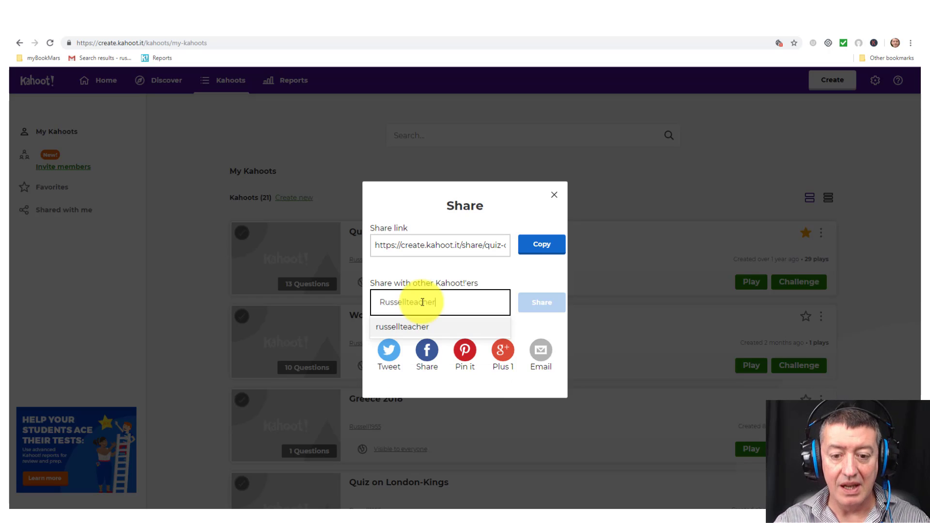
click(410, 326)
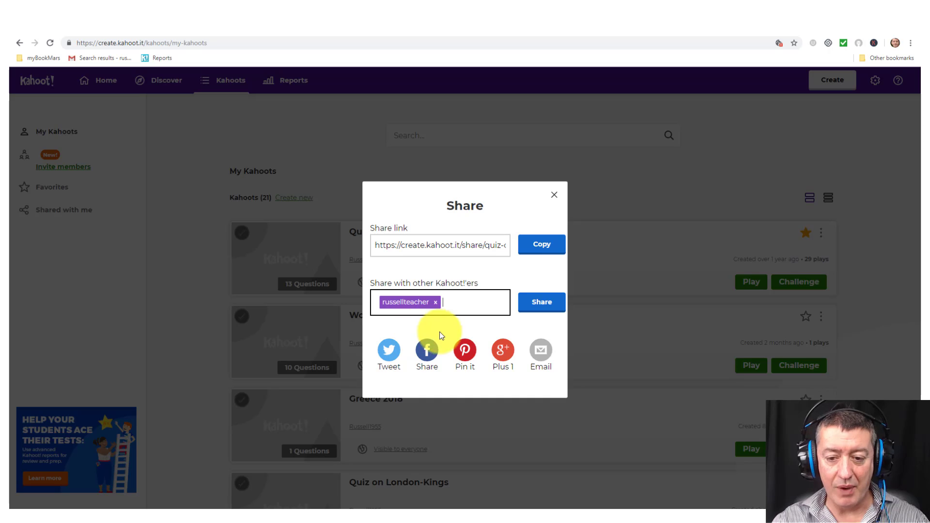
click(537, 313)
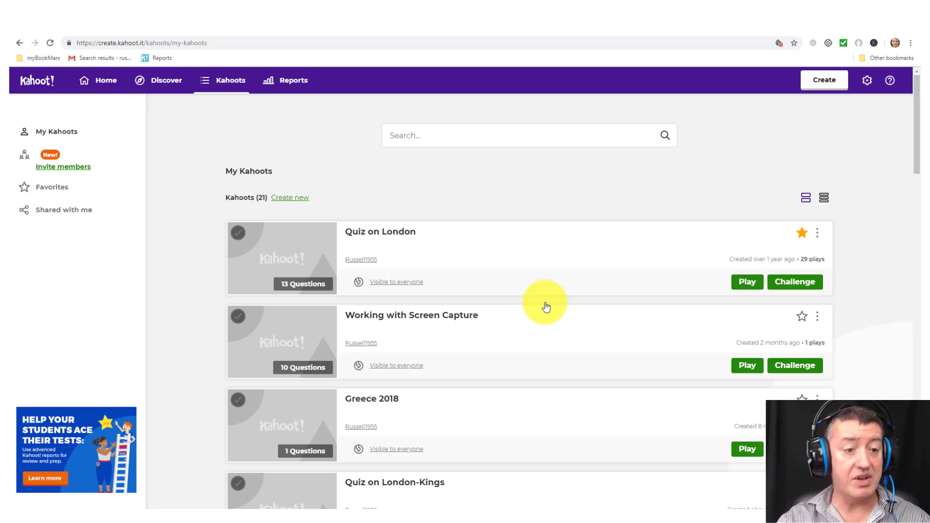
Step: Browse the kahoots shared with the current account, and open the Shared with me list in the recipient teacher's account
click(57, 216)
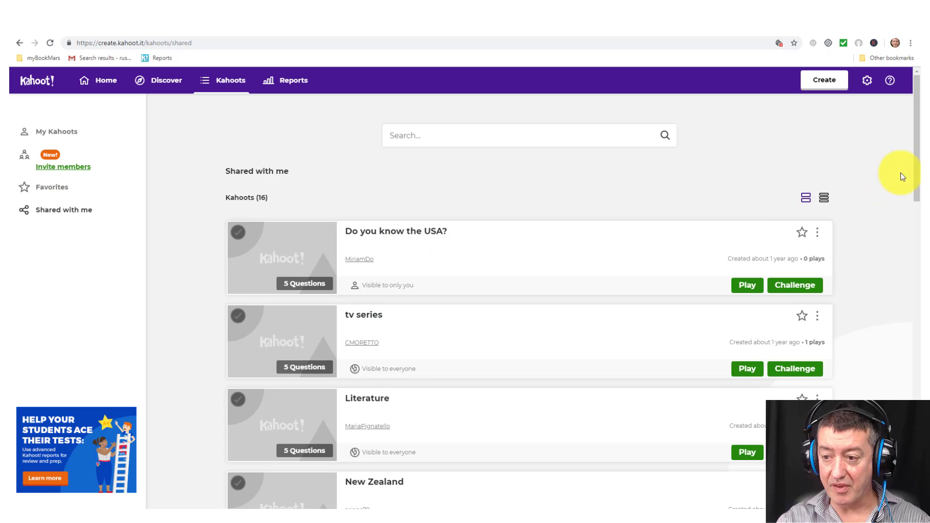
mouse_move(919, 162)
mouse_down()
mouse_move(907, 240)
mouse_move(911, 161)
mouse_up()
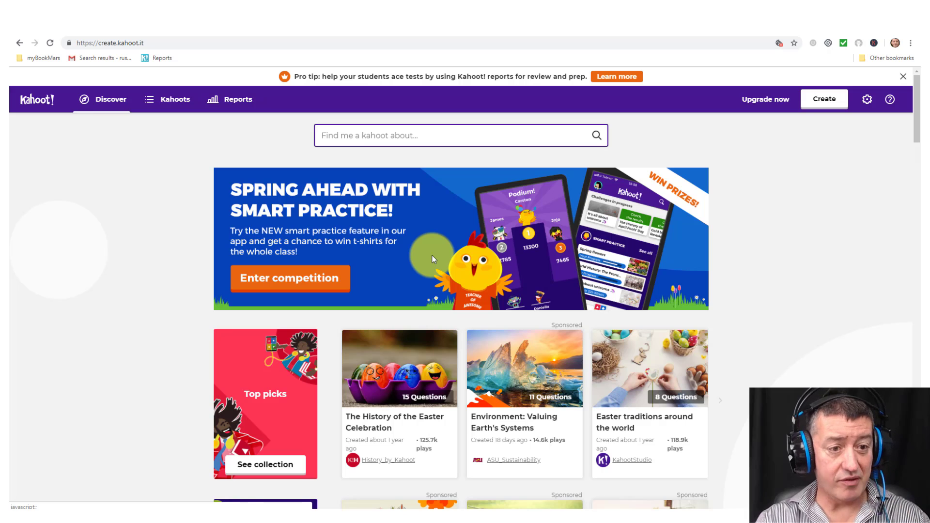
click(176, 101)
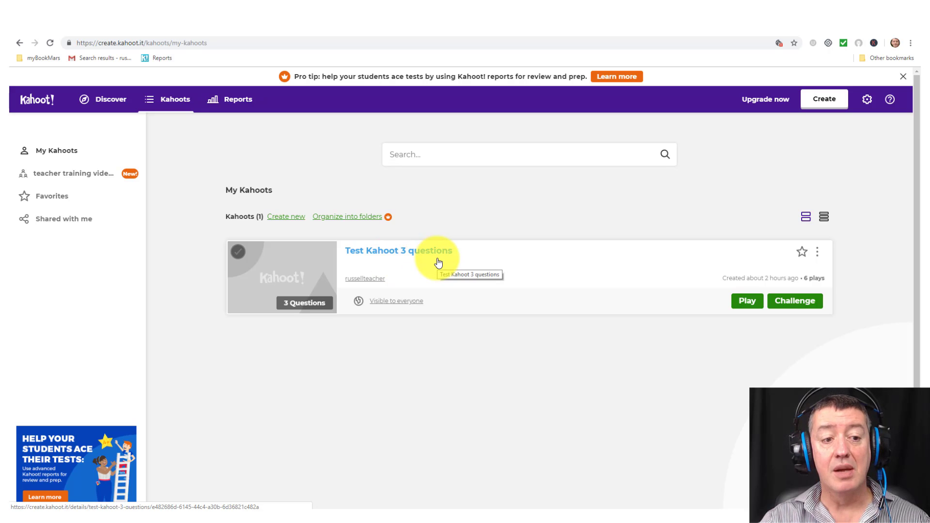
click(70, 223)
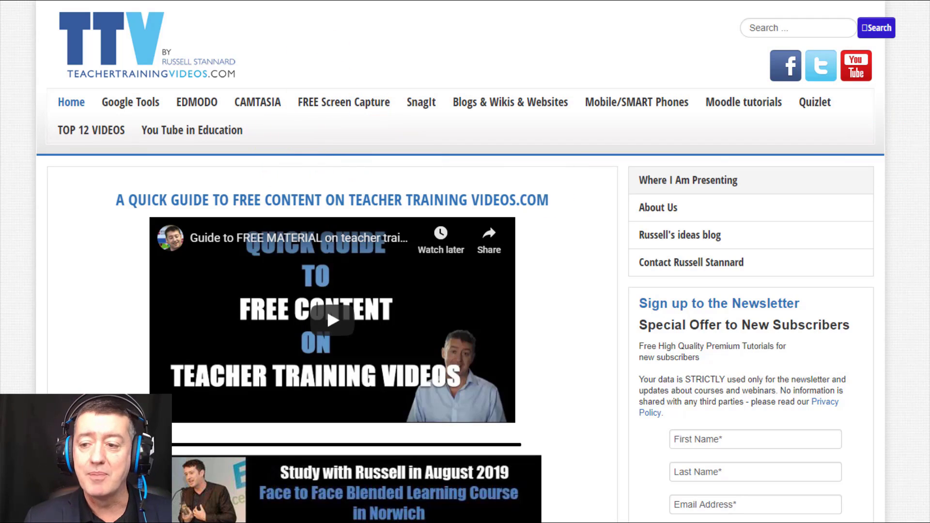
Step: Look over the course links and newsletter sign-up form on the Teacher Training Videos home page
scroll(191, 243, down, 6)
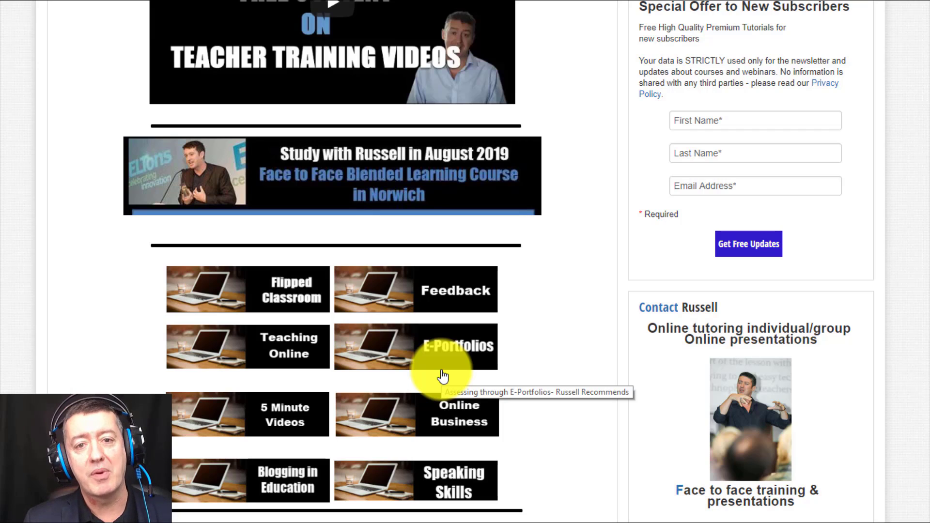
scroll(824, 257, up, 2)
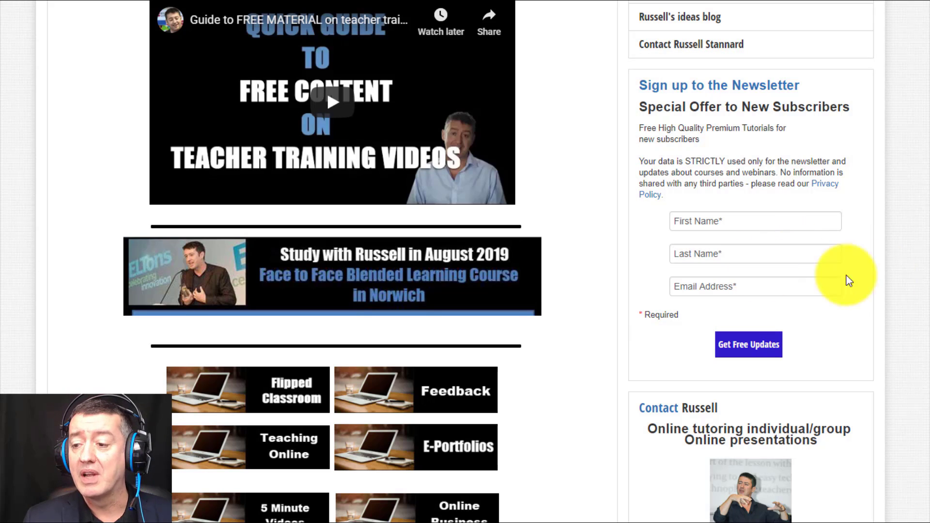
scroll(461, 247, up, 5)
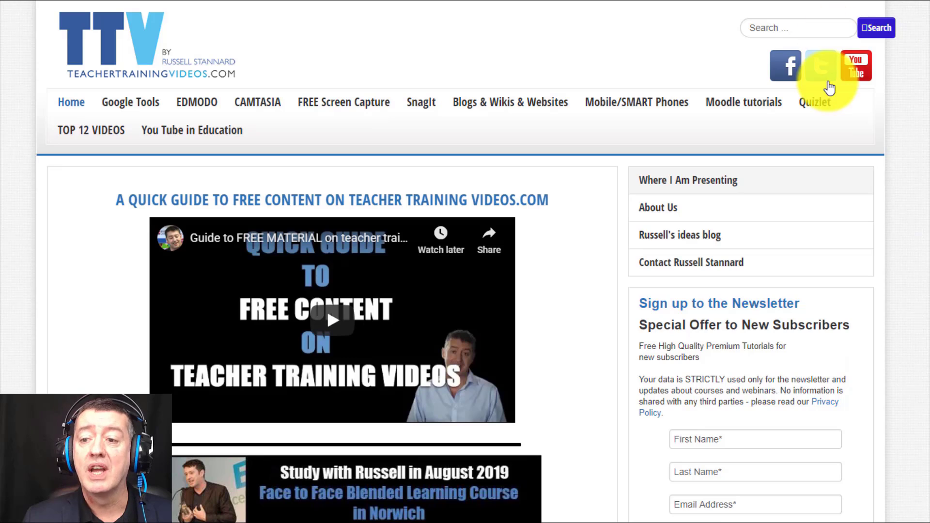